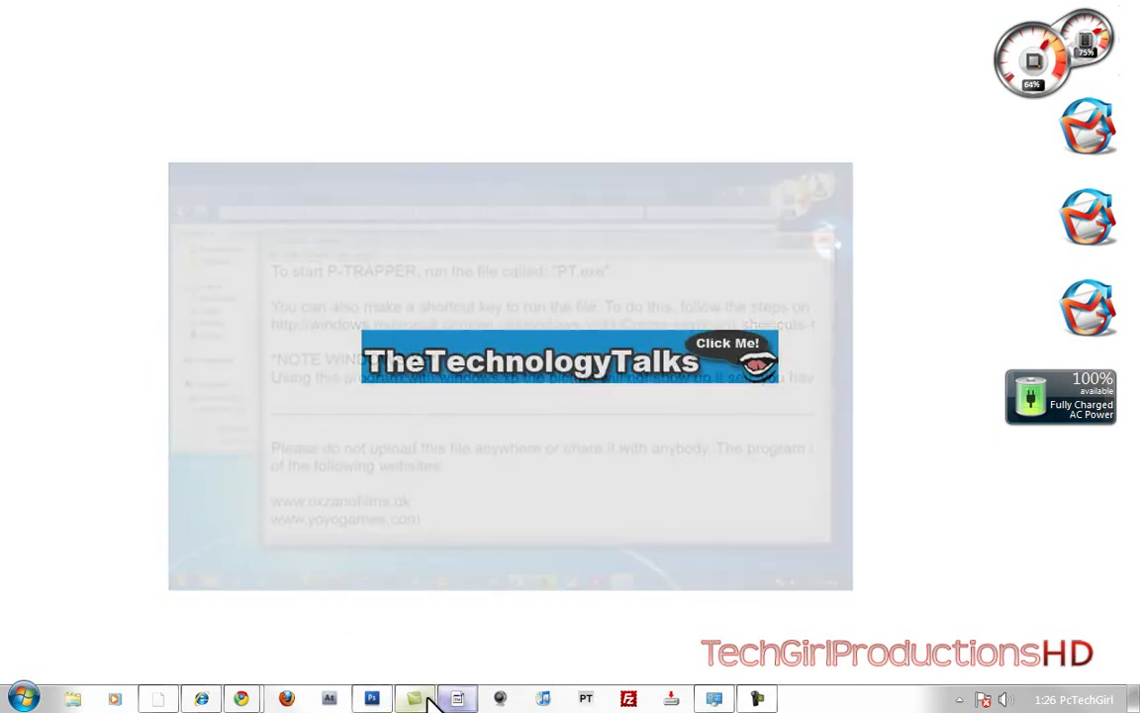
Restore the minimized Camtasia Studio window from the taskbar so it fills the screen
left_click(429, 699)
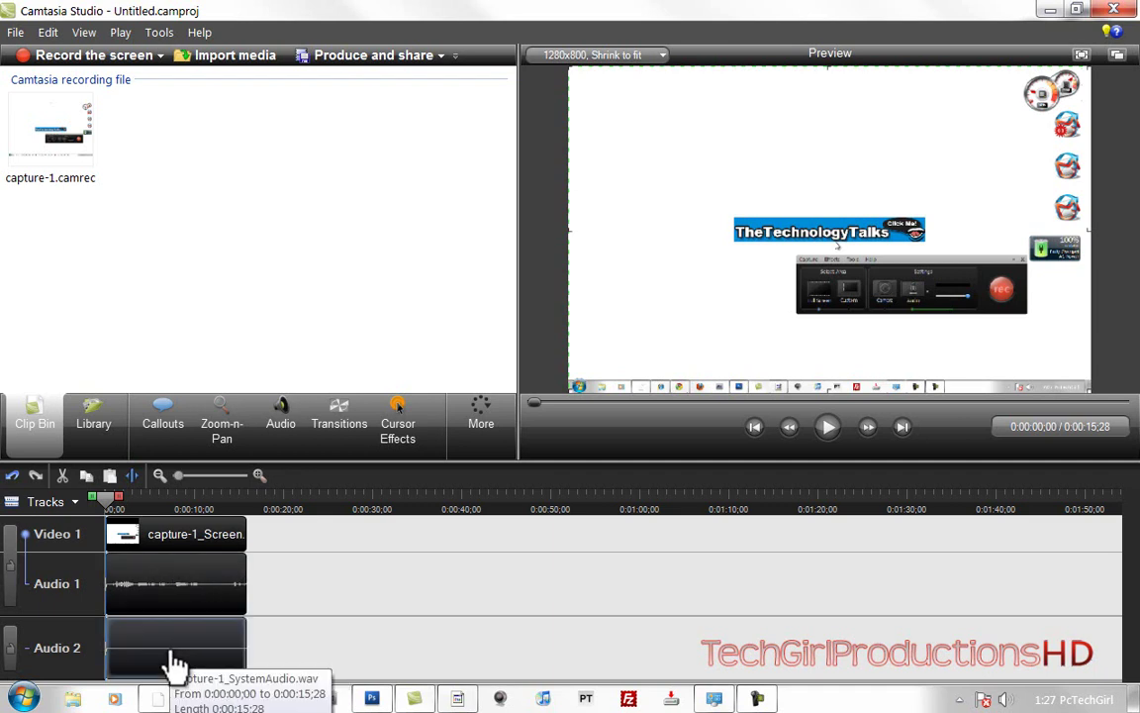
Select the screen recording clip, set the playhead to 0:00:03;09, and show Cursor Effects settings
left_click(134, 592)
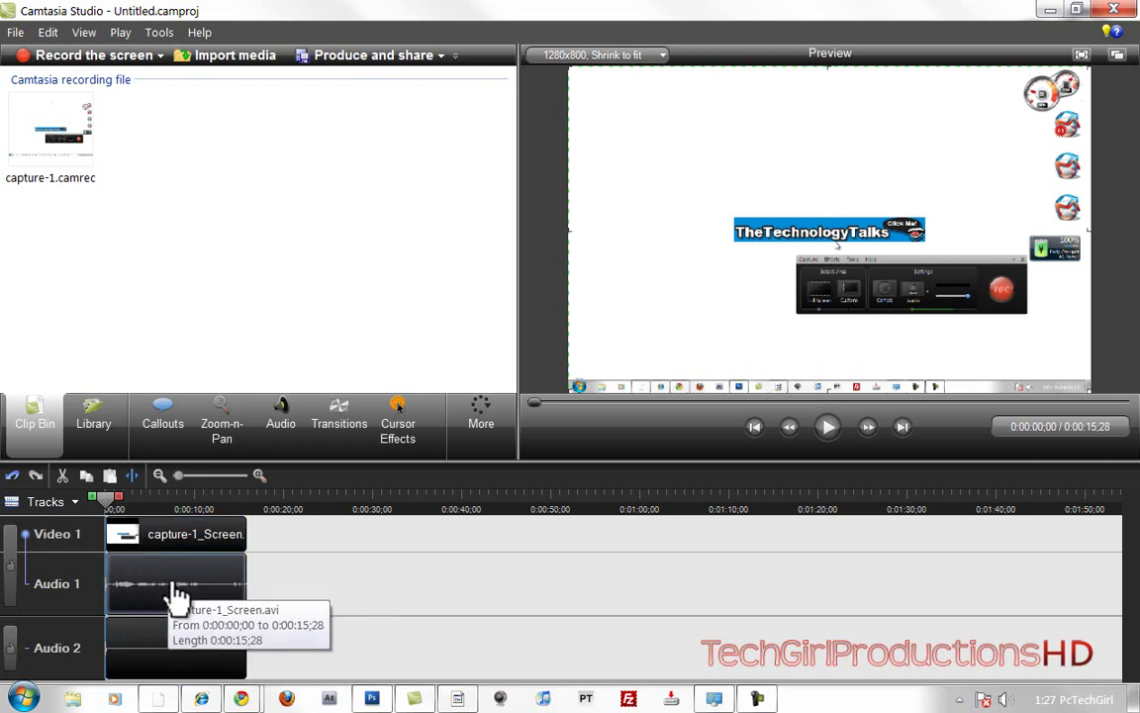
left_click(157, 539)
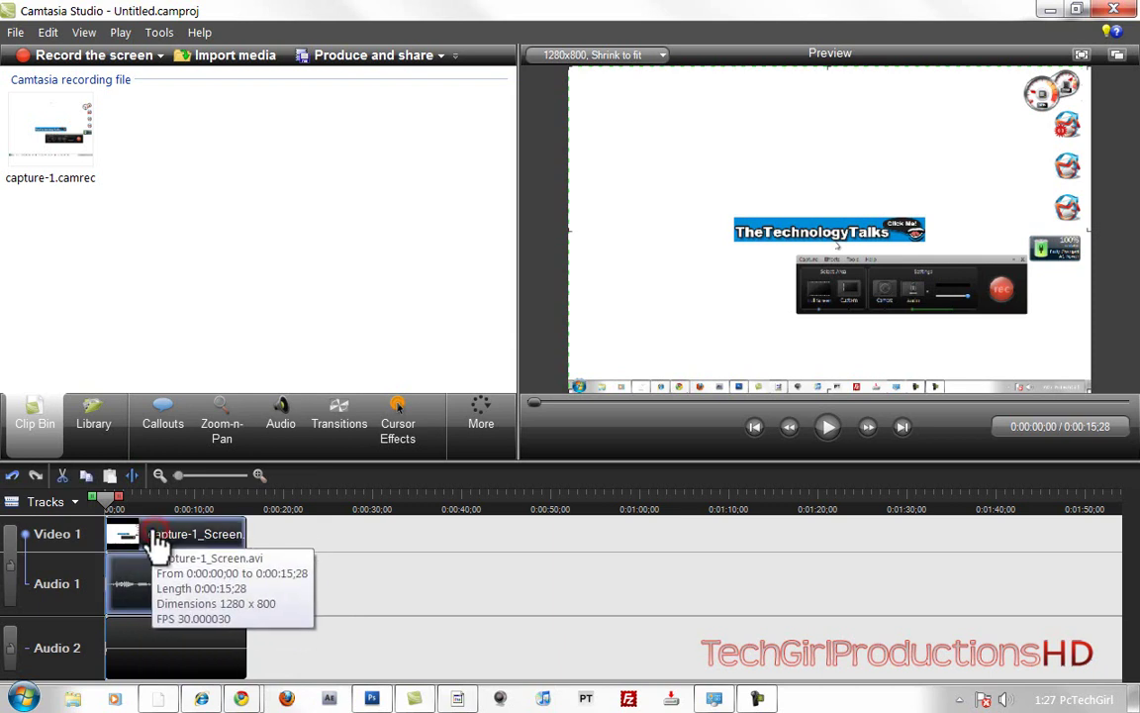
left_click(117, 500)
left_click_drag(128, 512, 143, 515)
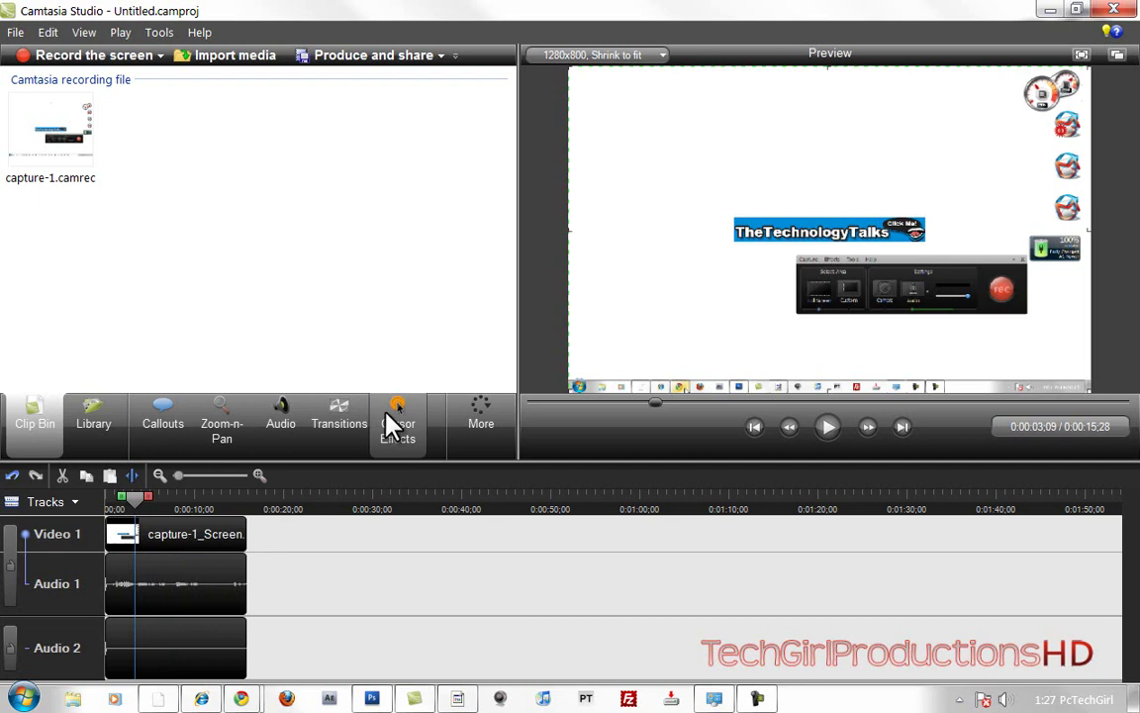
left_click(469, 431)
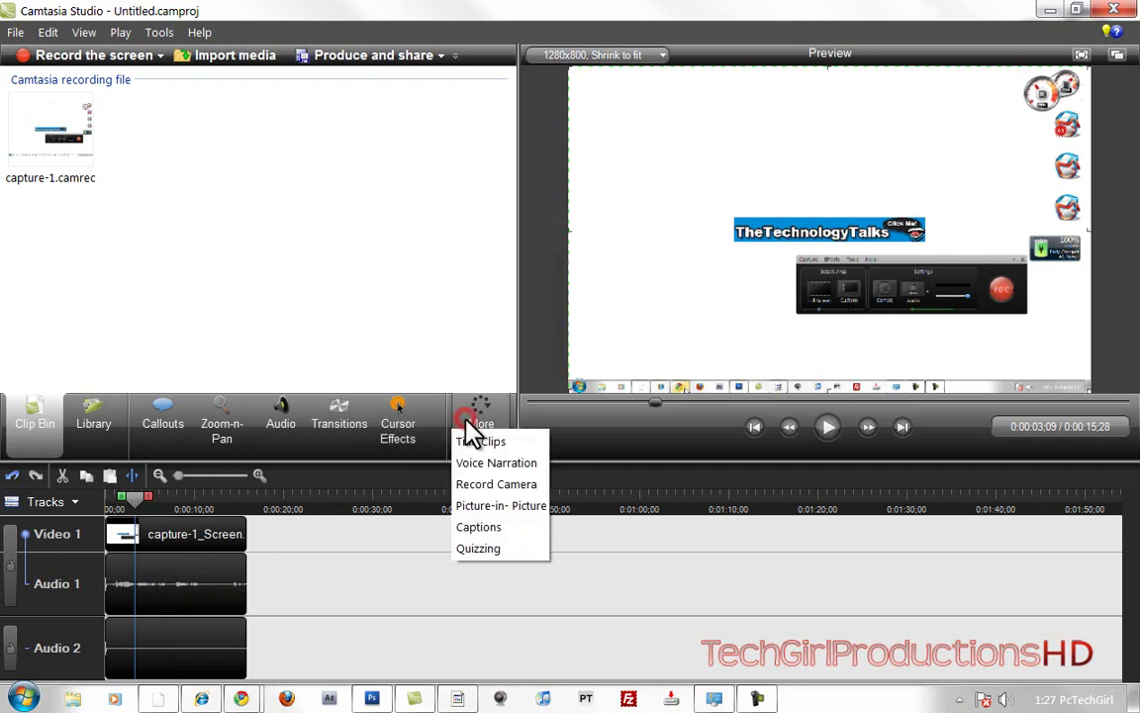
left_click(402, 433)
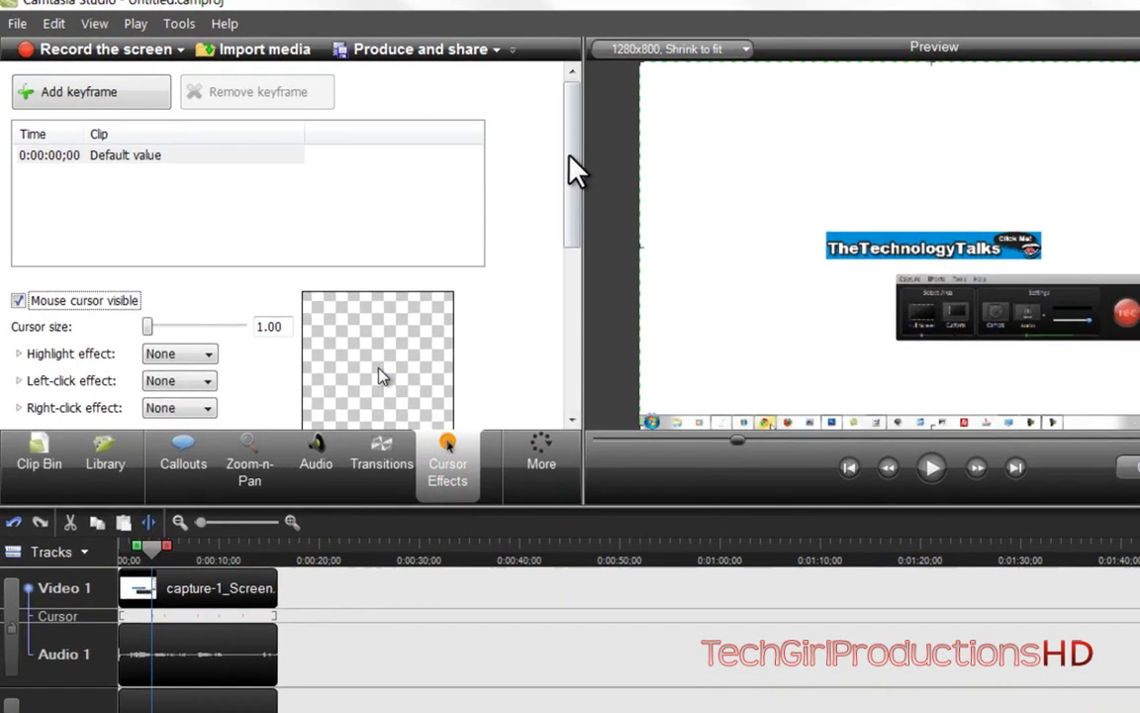
Scroll the Cursor Effects panel and settle the cursor size slider at 1.89
left_click_drag(508, 148, 515, 205)
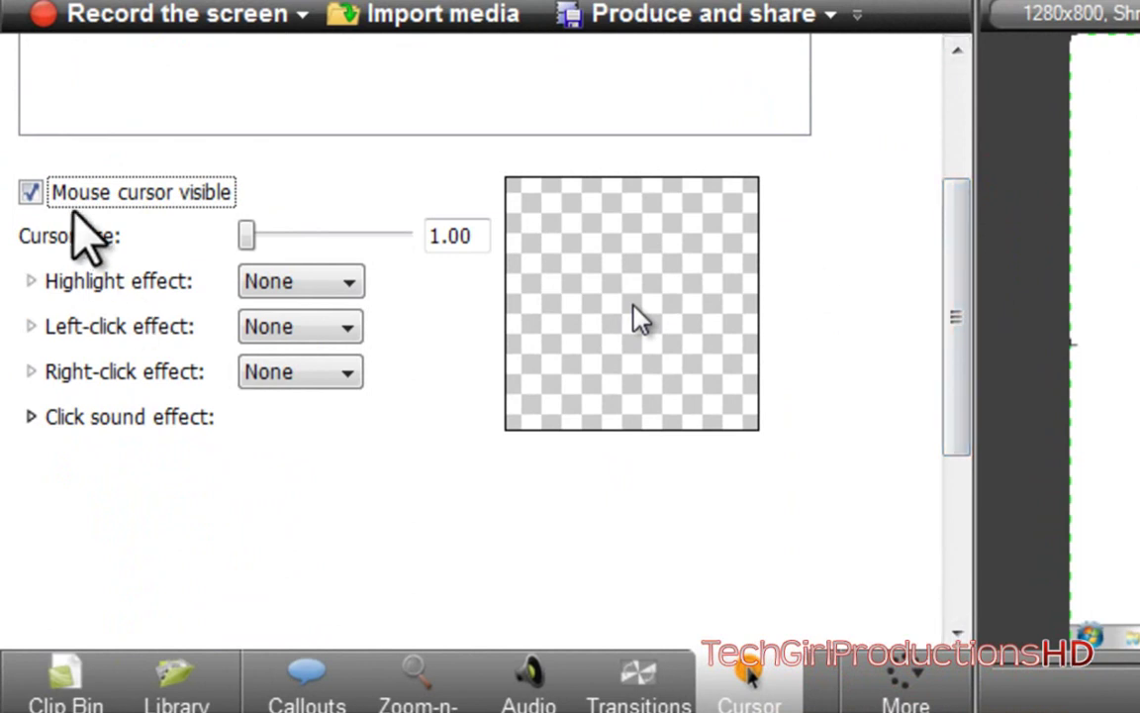
left_click_drag(247, 234, 261, 237)
left_click_drag(425, 235, 454, 246)
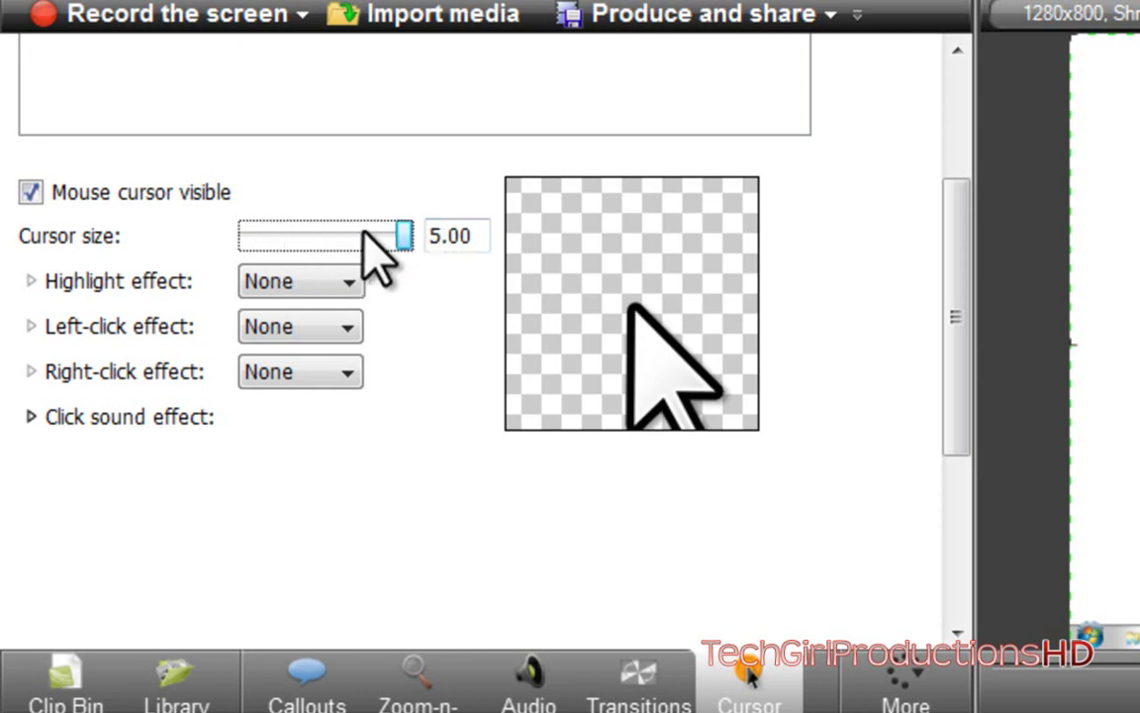
left_click(403, 236)
left_click(286, 235)
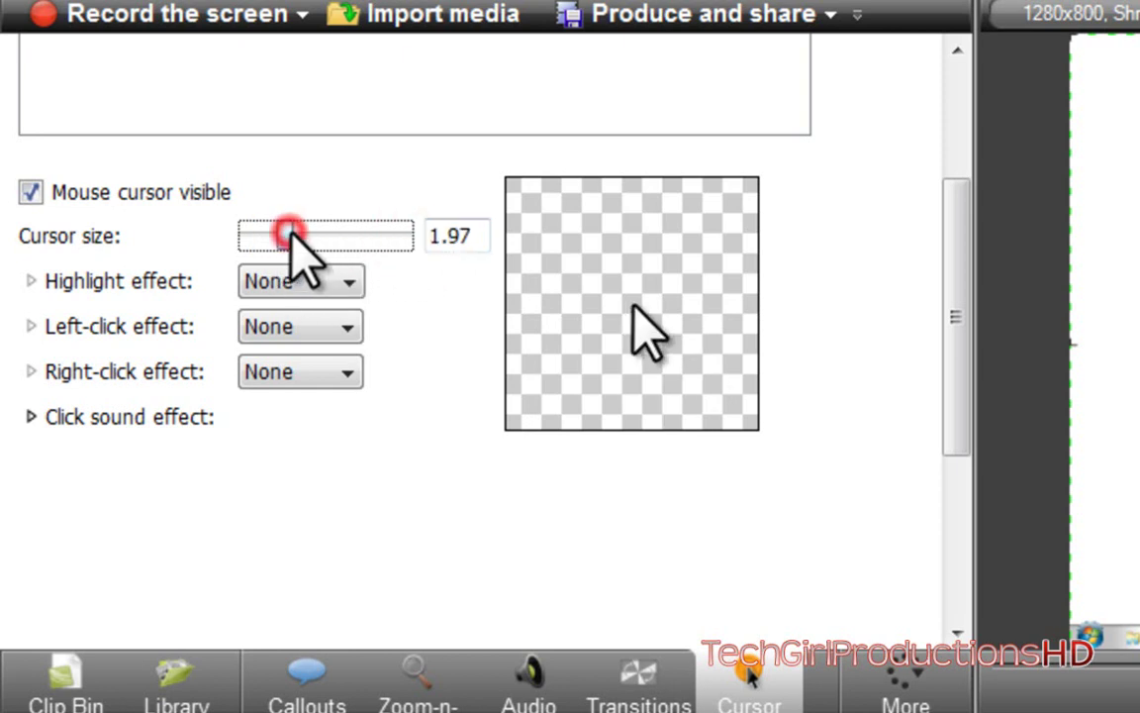
left_click_drag(283, 239, 285, 250)
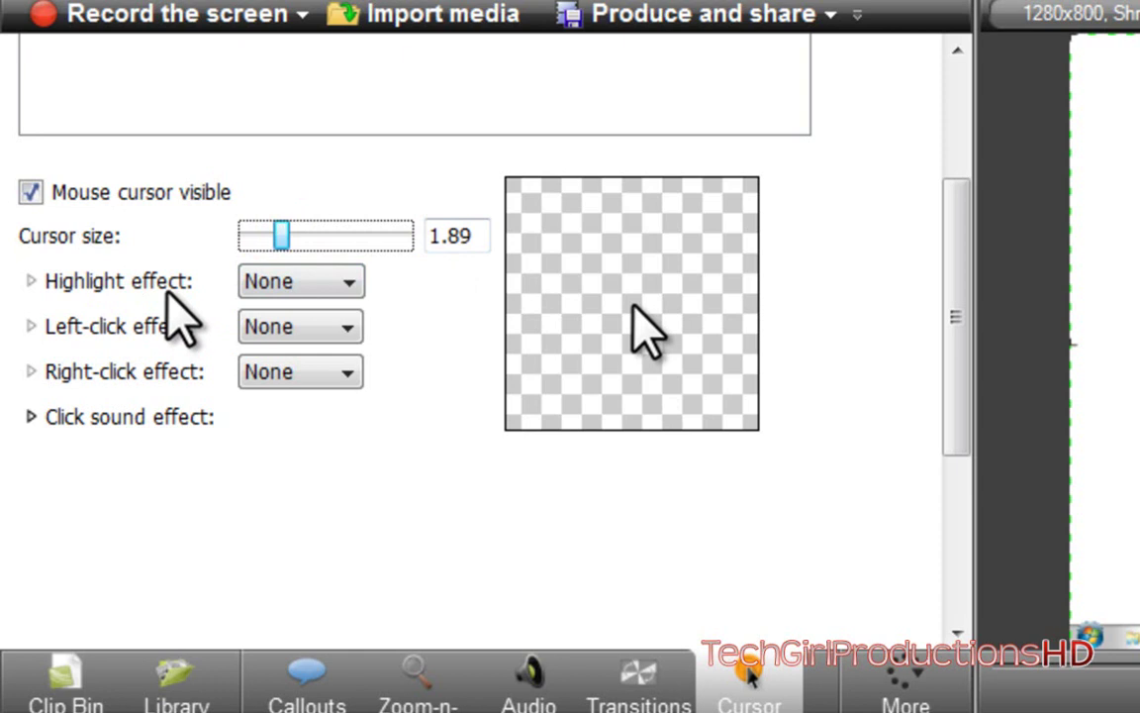
Try Highlight and Magnify as the cursor highlight effect, finally settling on Spotlight
left_click(261, 281)
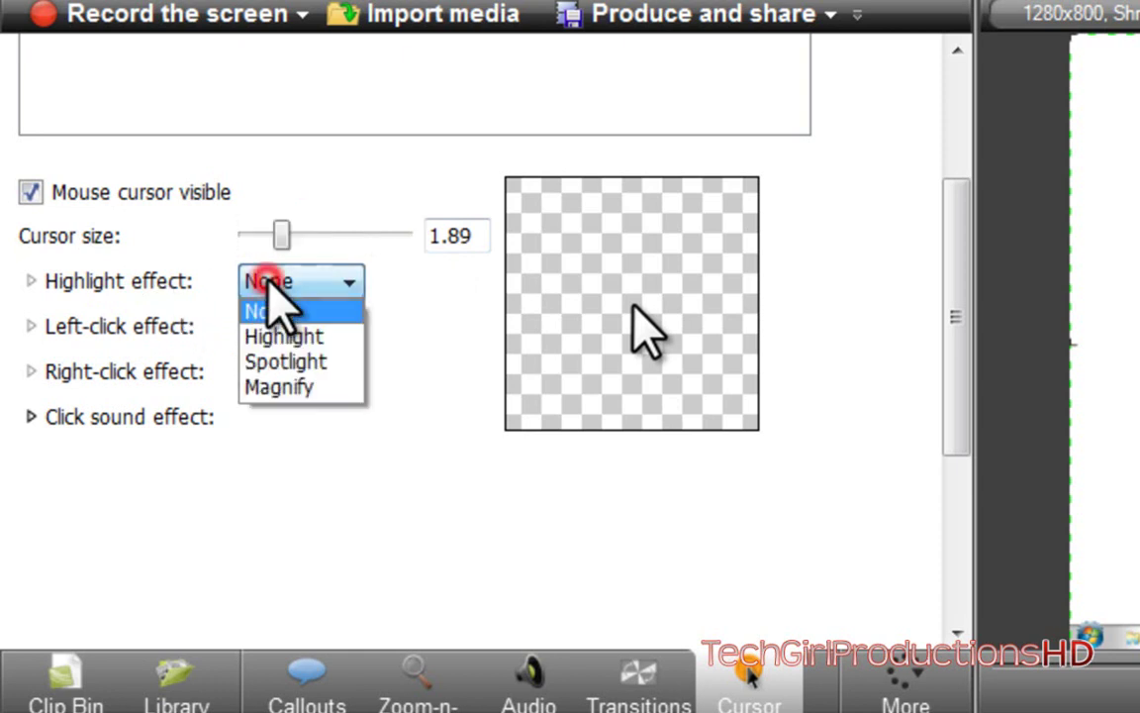
left_click(287, 336)
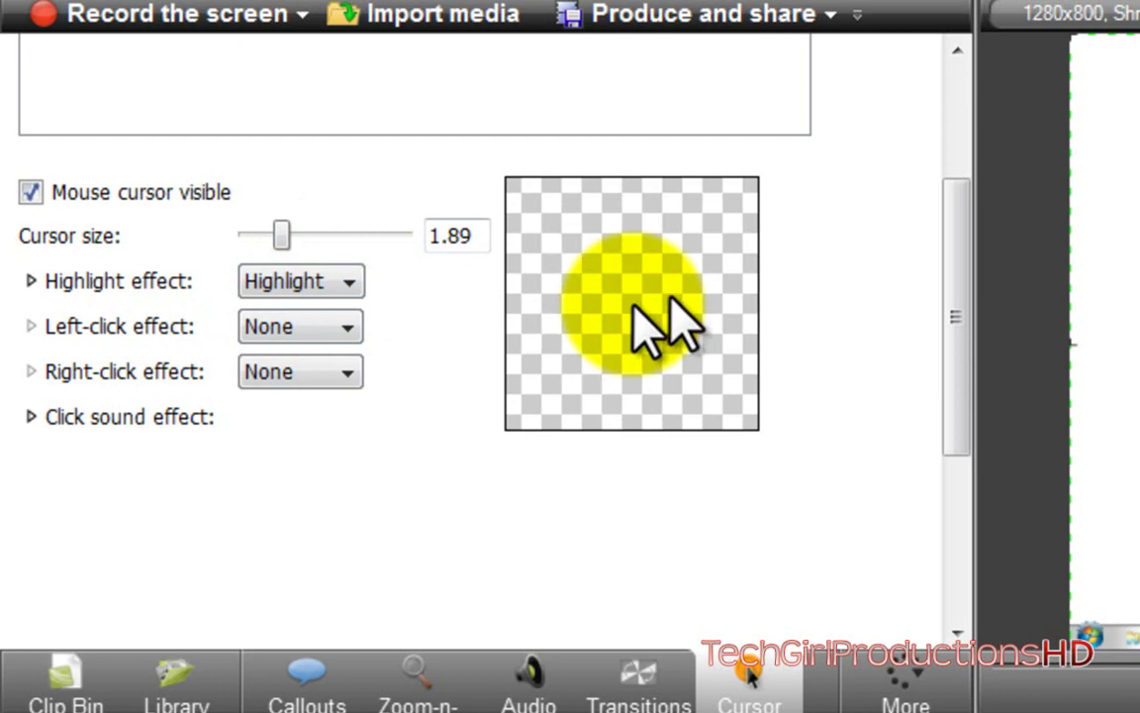
left_click(300, 282)
left_click(311, 363)
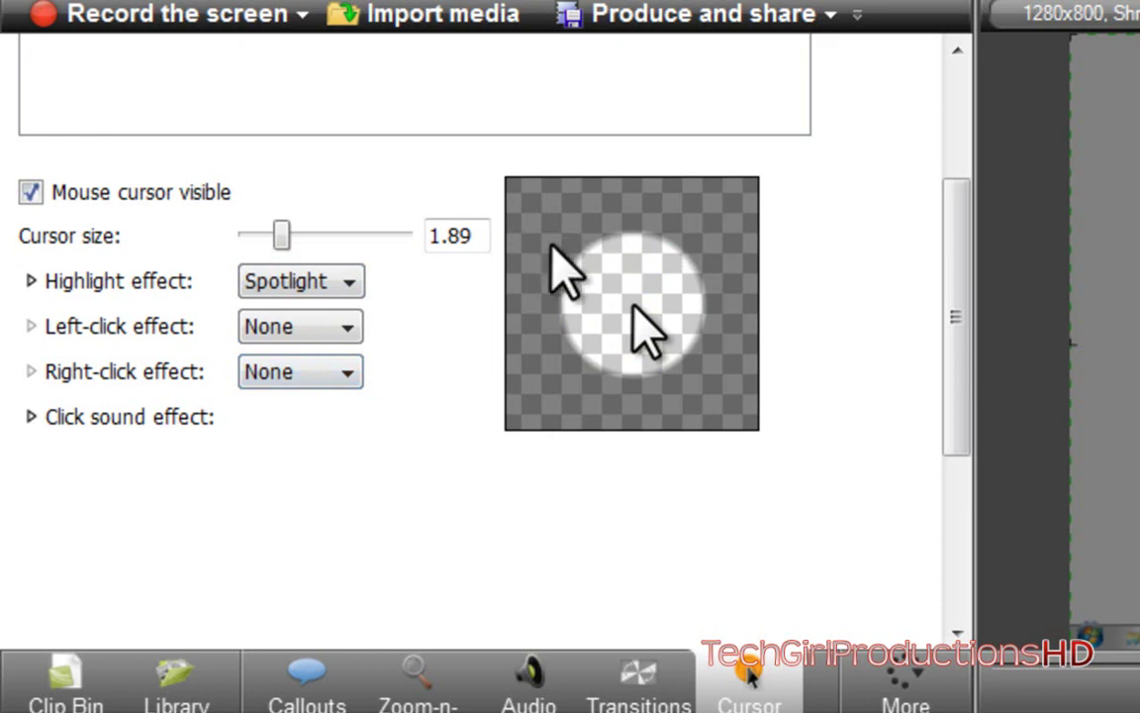
left_click(331, 325)
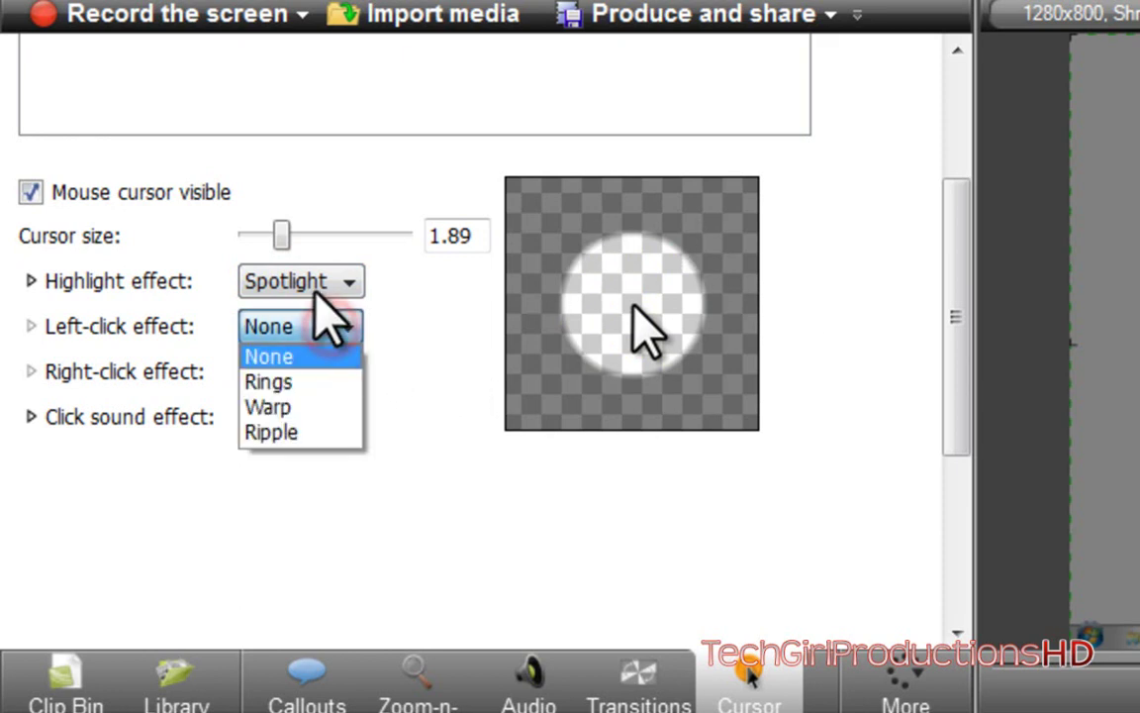
left_click(315, 283)
left_click(315, 283)
left_click(318, 385)
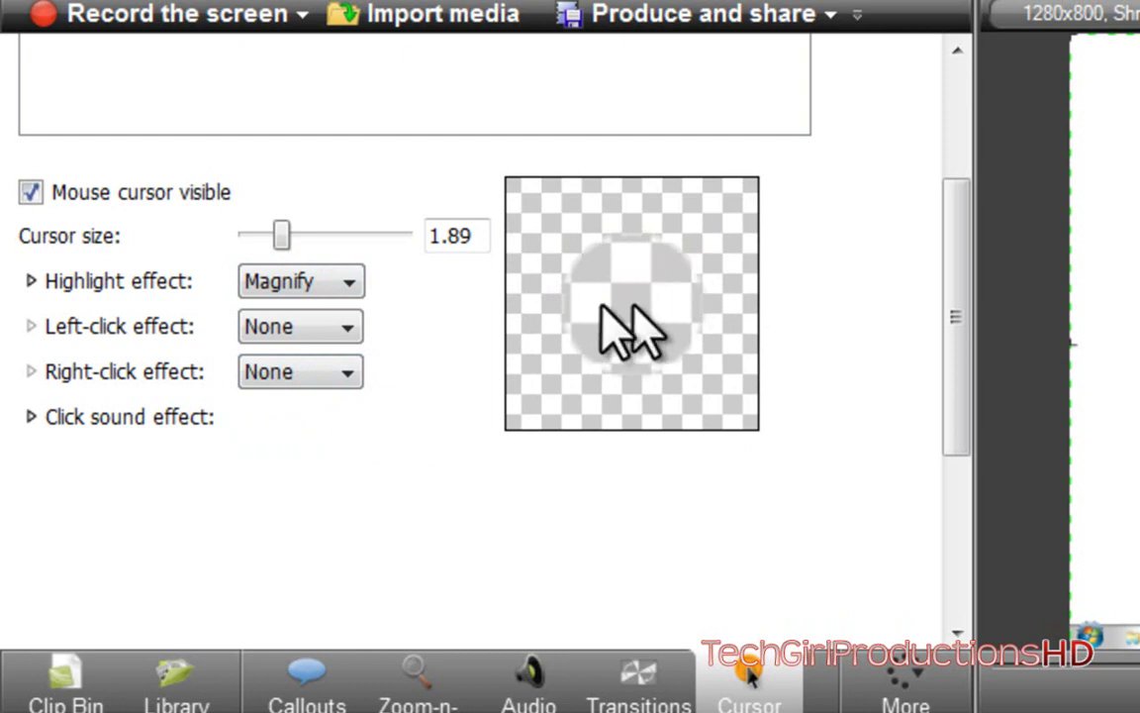
left_click(277, 283)
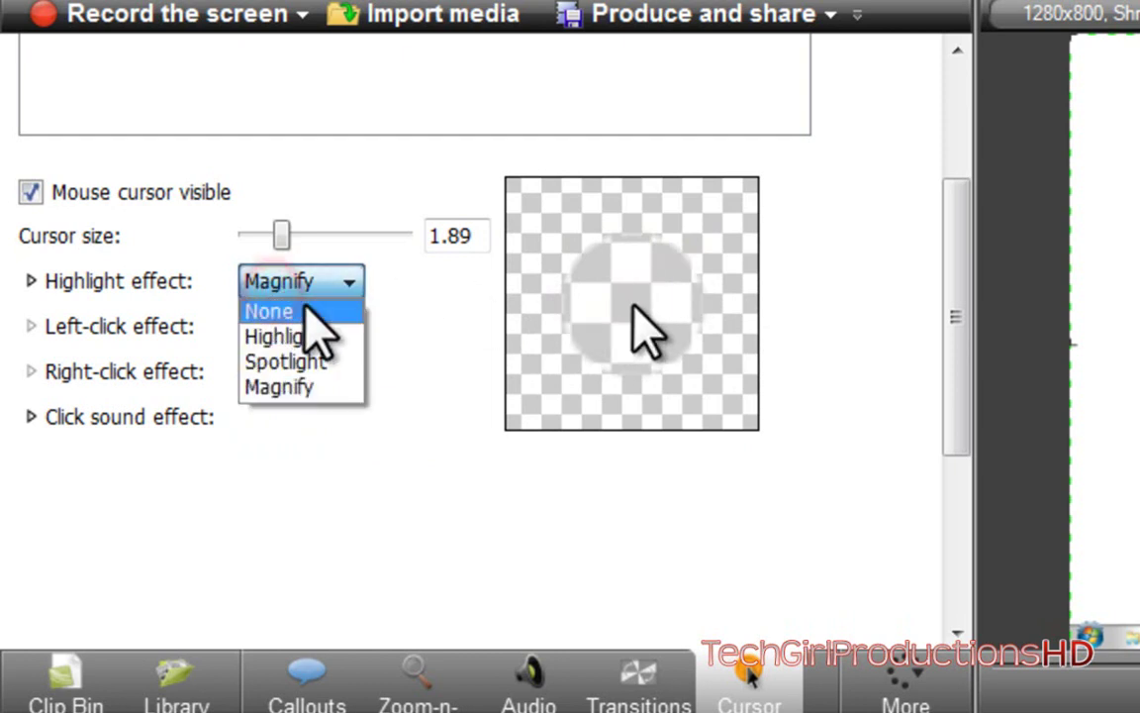
left_click(282, 362)
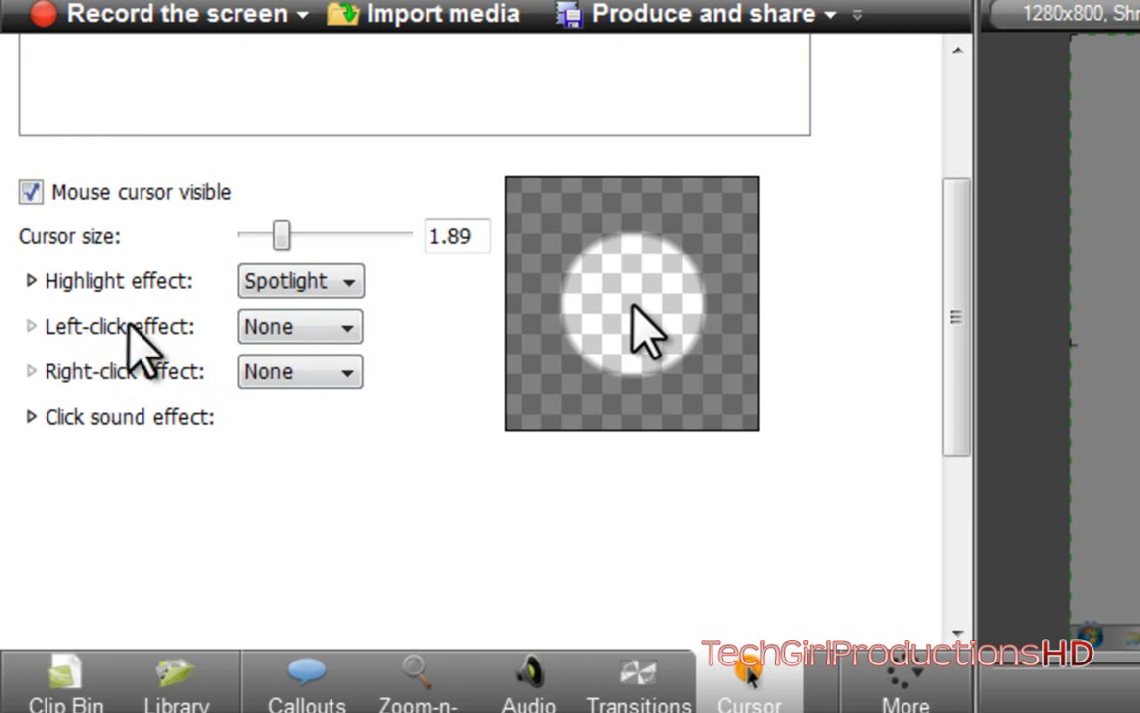
Set the left-click effect to Rings and try Warp, then Ripple, for right clicks
left_click(276, 327)
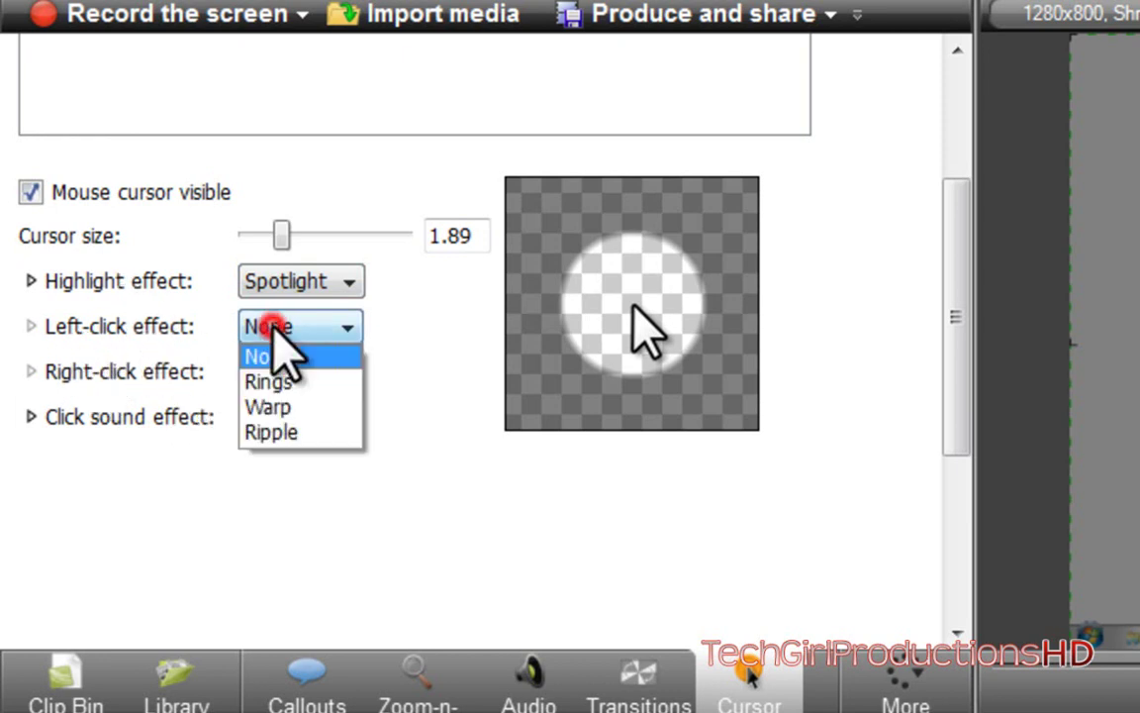
left_click(309, 382)
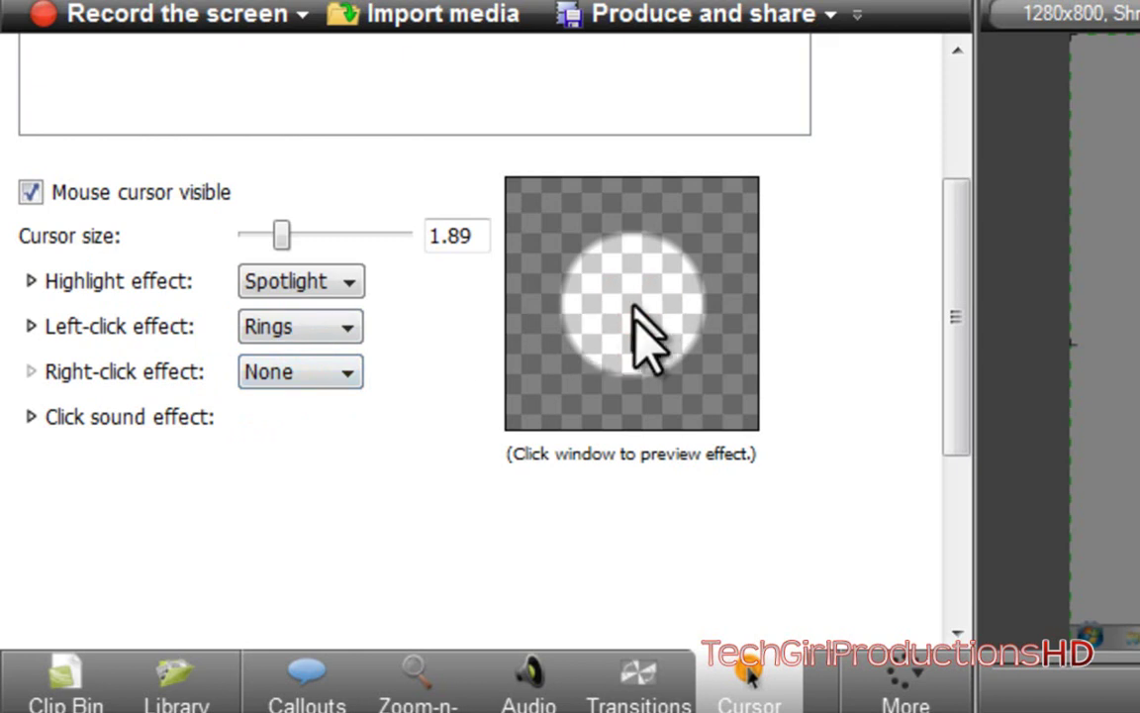
left_click(292, 374)
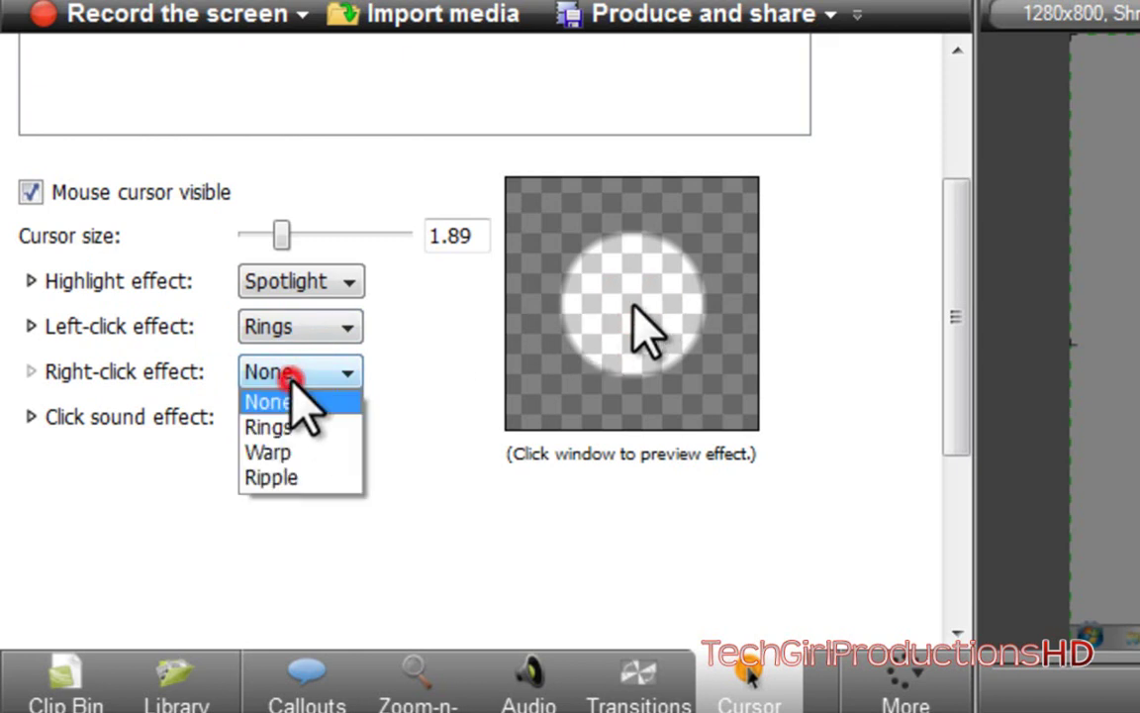
left_click(297, 453)
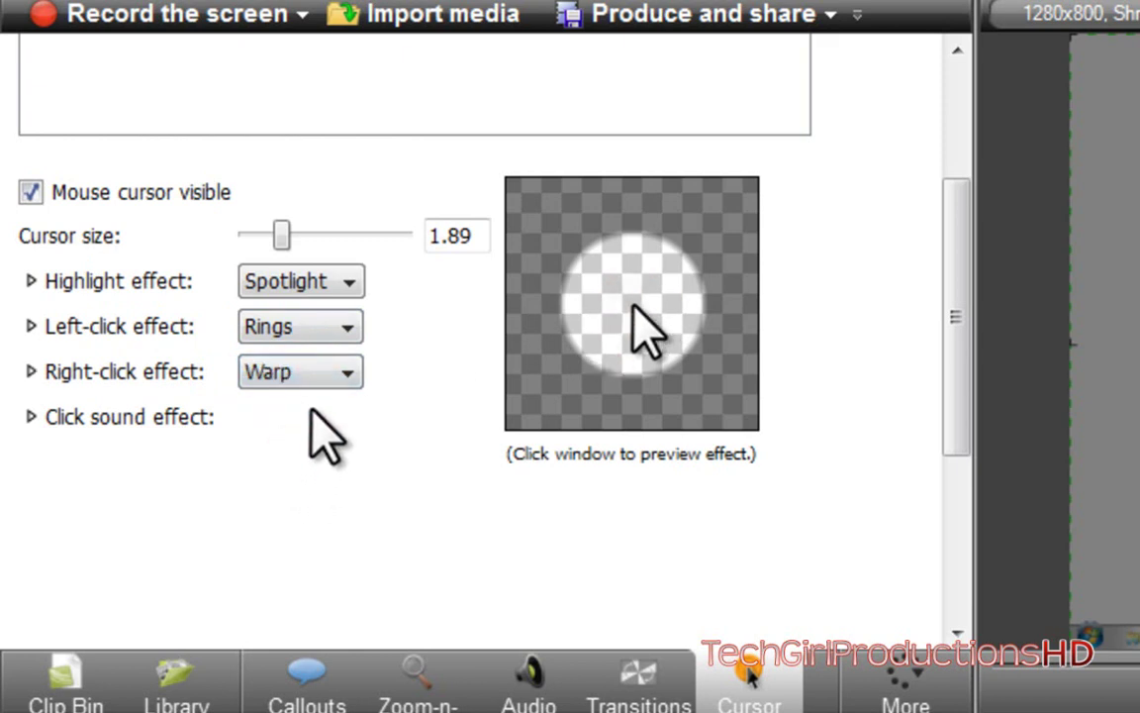
left_click(324, 376)
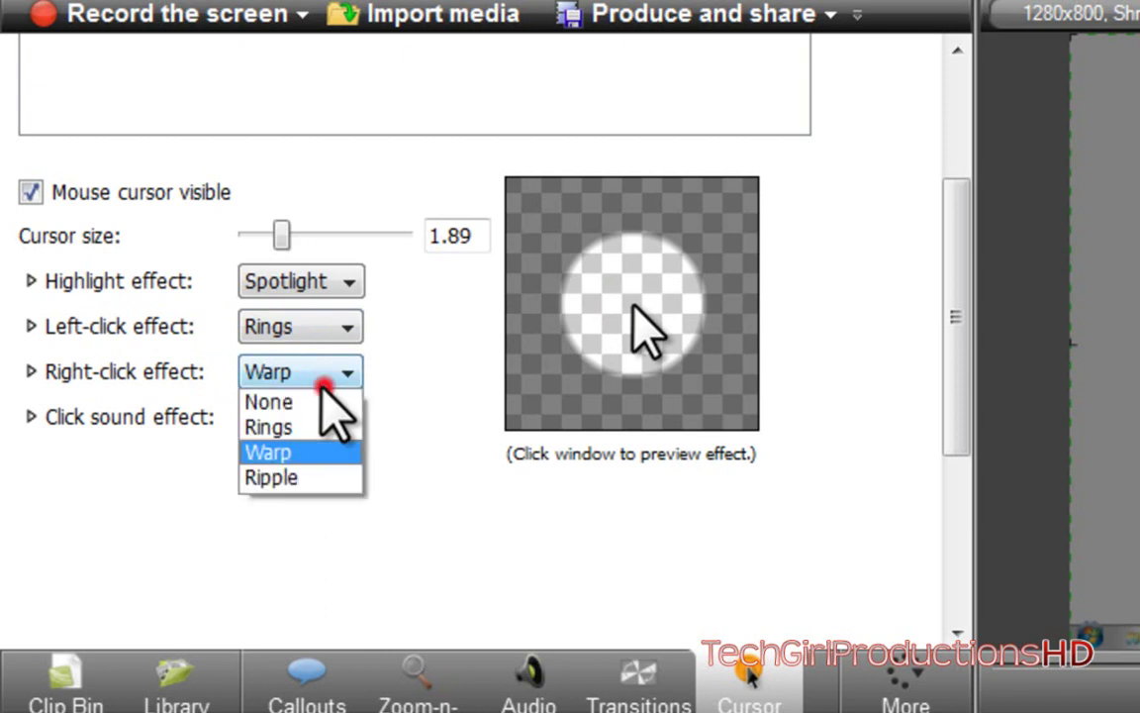
left_click(332, 475)
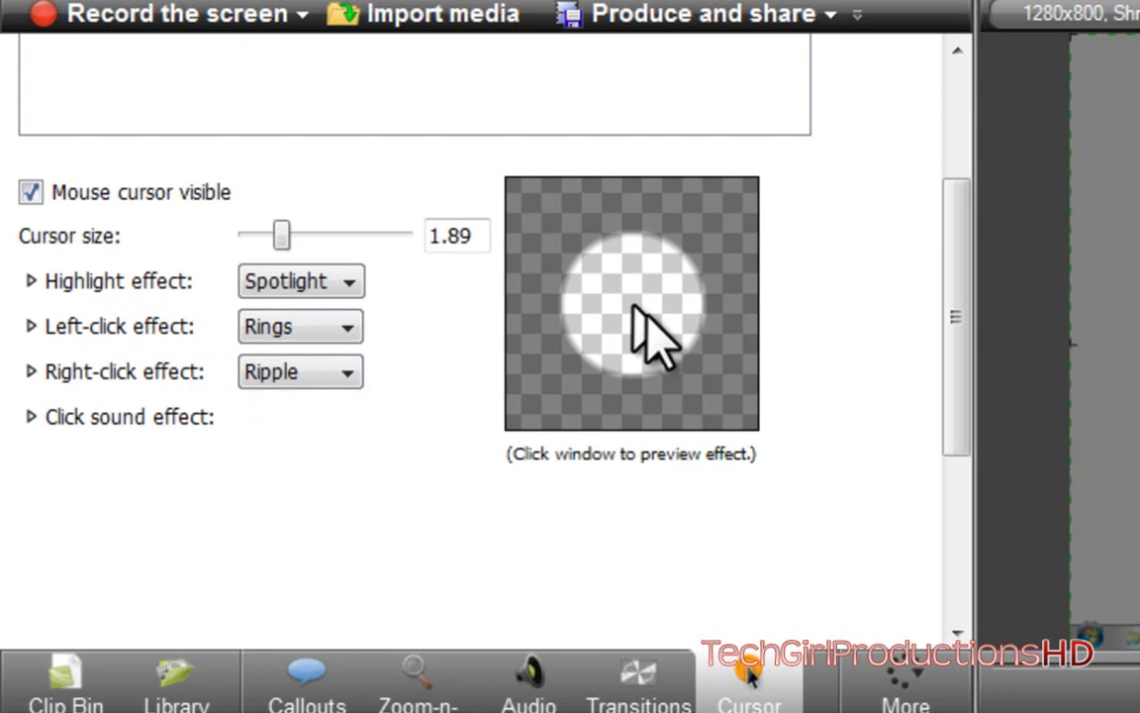
Preview the Rings effect, set right clicks to Warp, and expand the click sound options
left_click(488, 363)
left_click(594, 285)
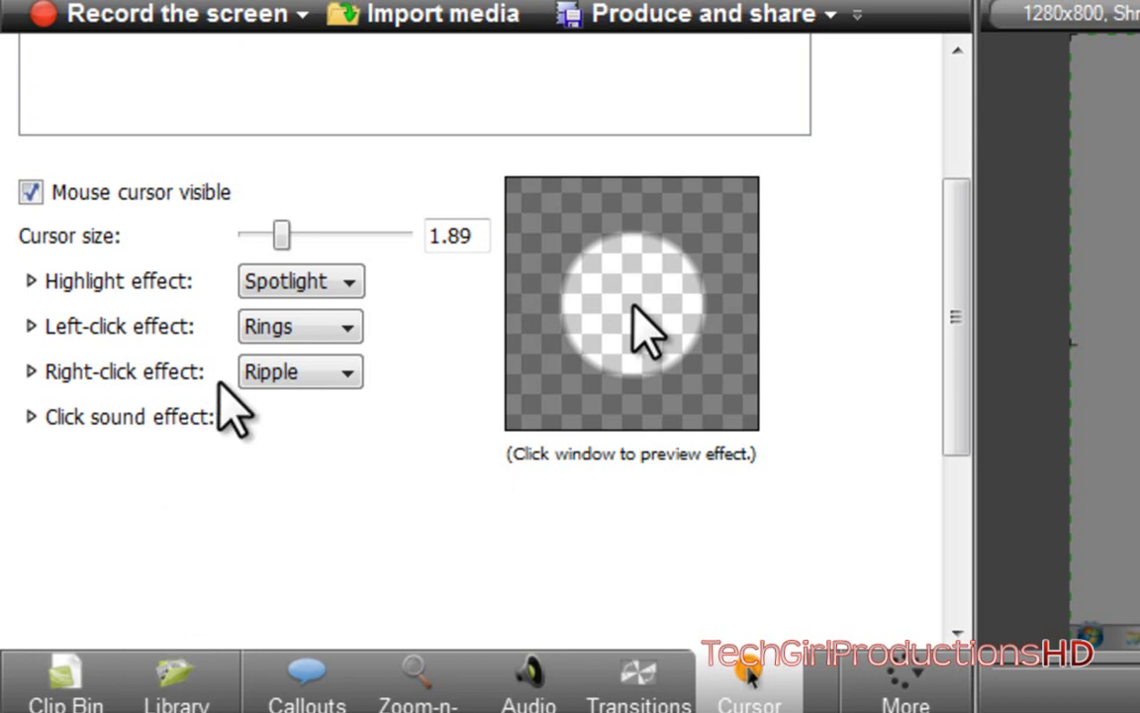
left_click(250, 371)
left_click(295, 451)
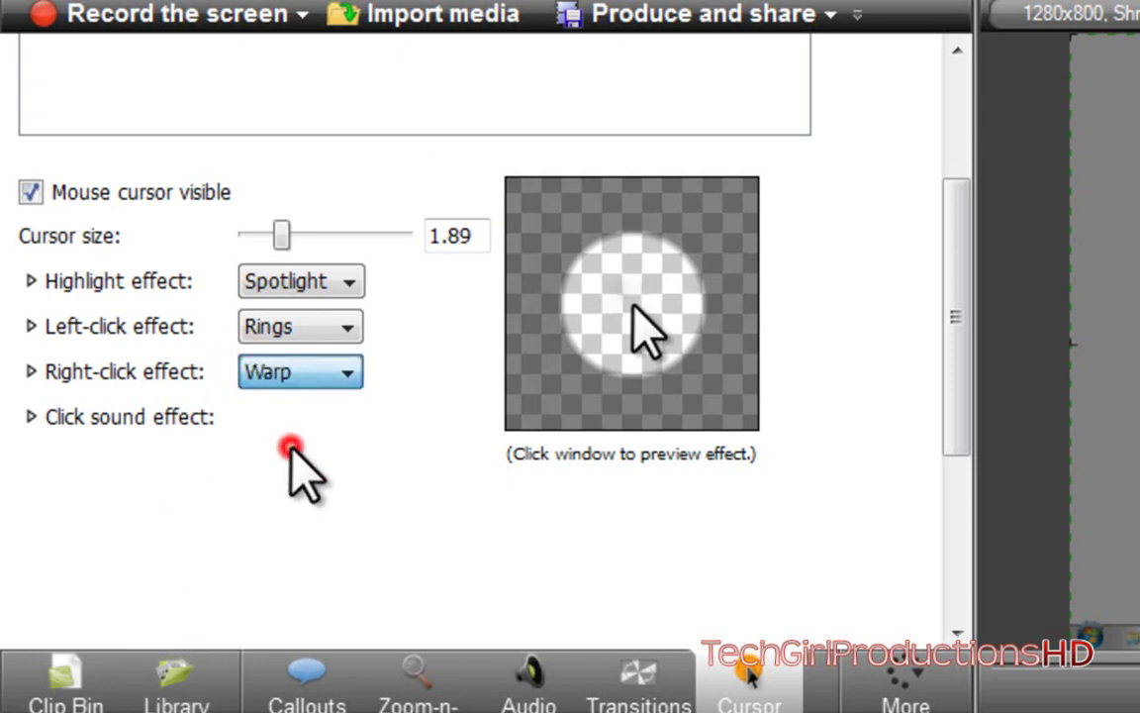
left_click(38, 419)
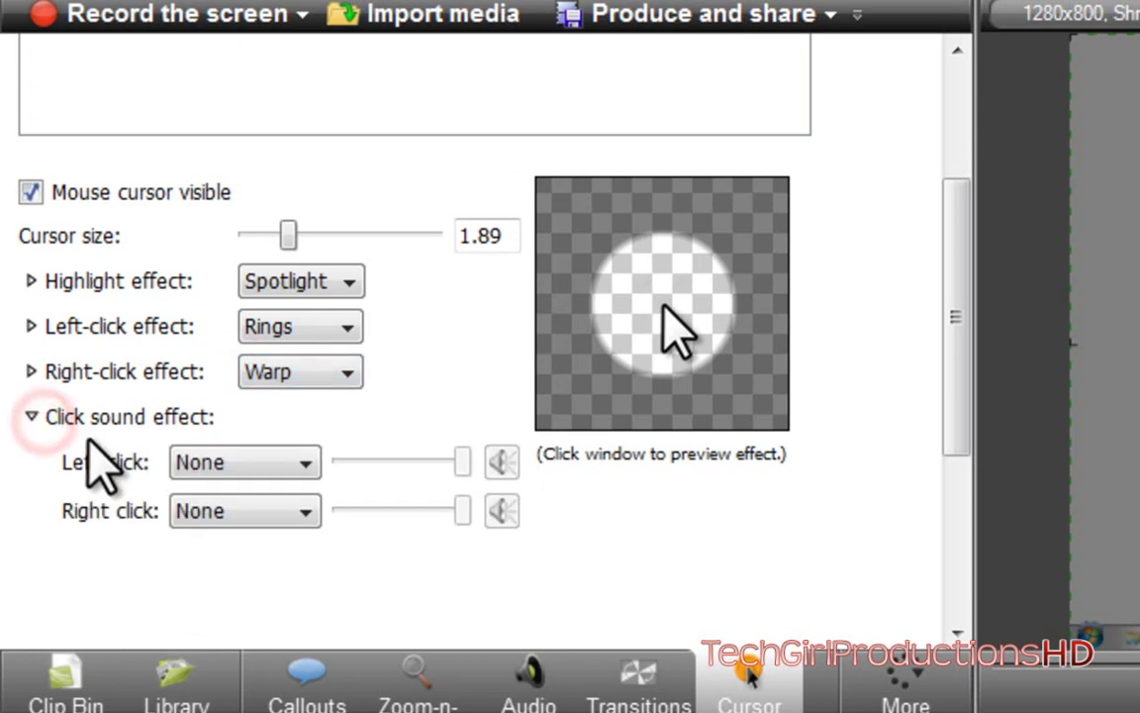
Set left- and right-click sounds to Mouse click, after previewing the Laptop click sound
left_click(206, 463)
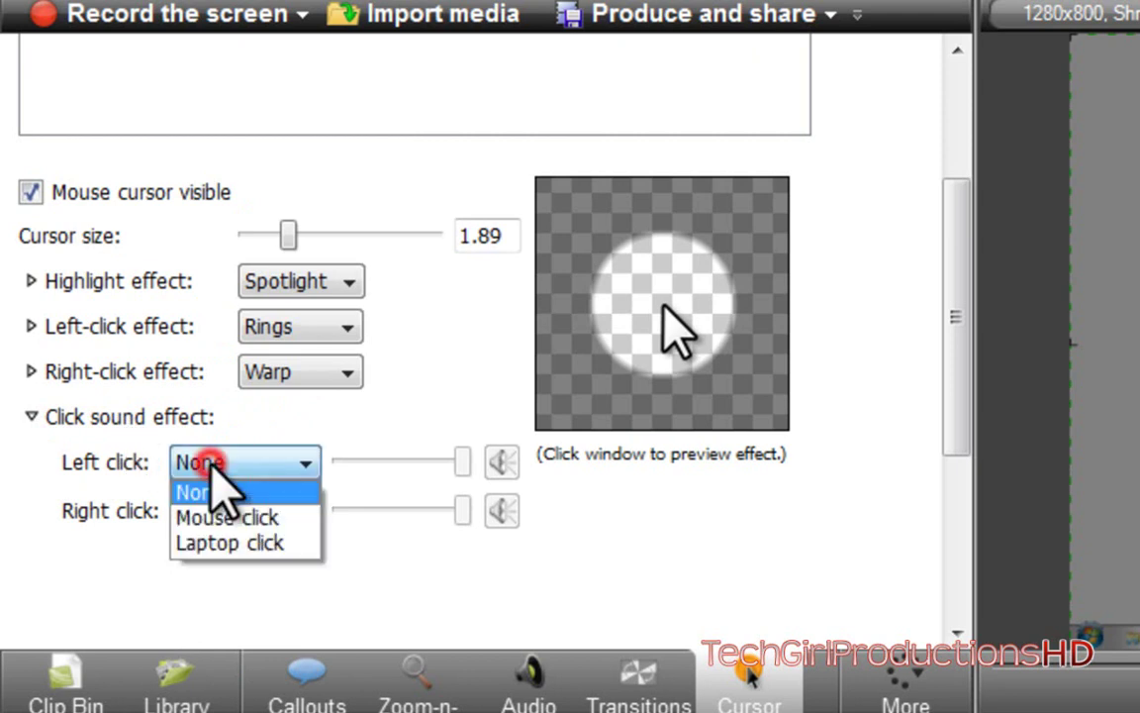
left_click(220, 518)
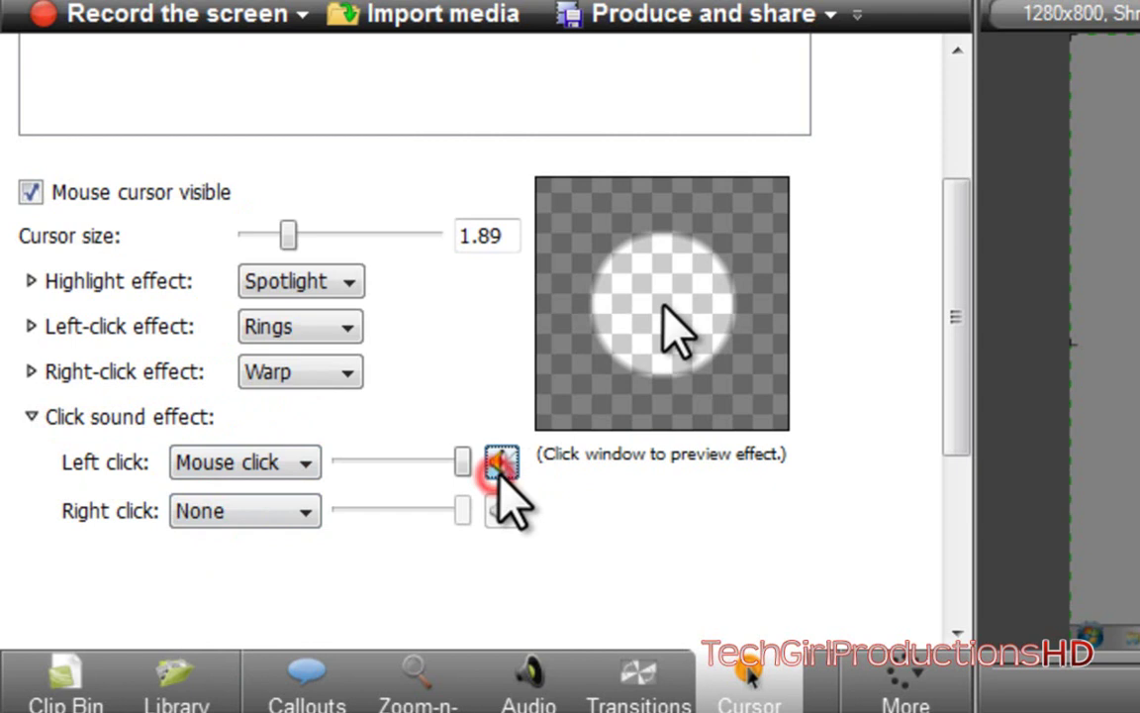
left_click(297, 461)
left_click(223, 543)
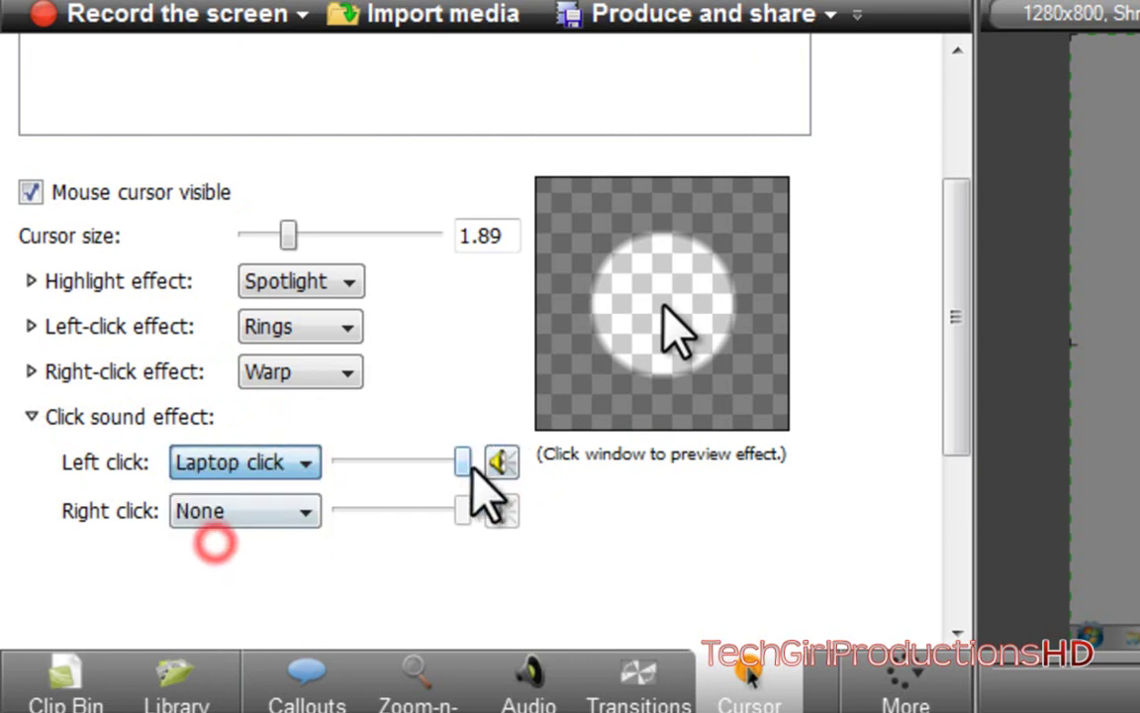
left_click(502, 461)
left_click(285, 457)
left_click(235, 516)
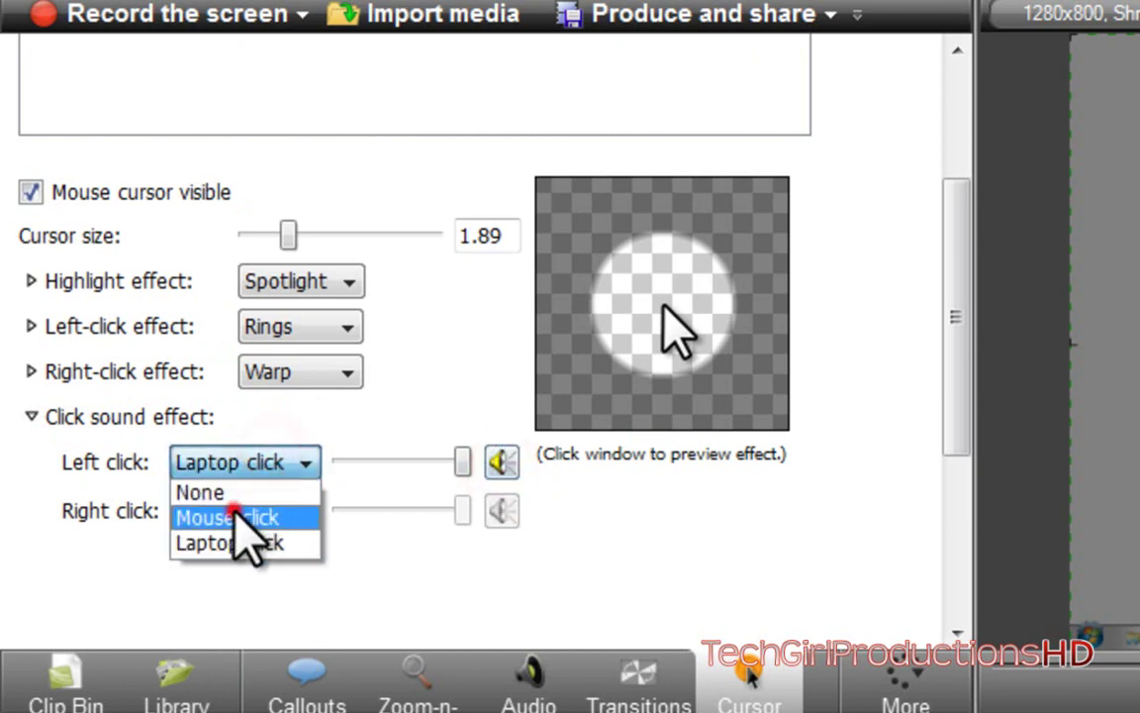
left_click(235, 510)
left_click(228, 566)
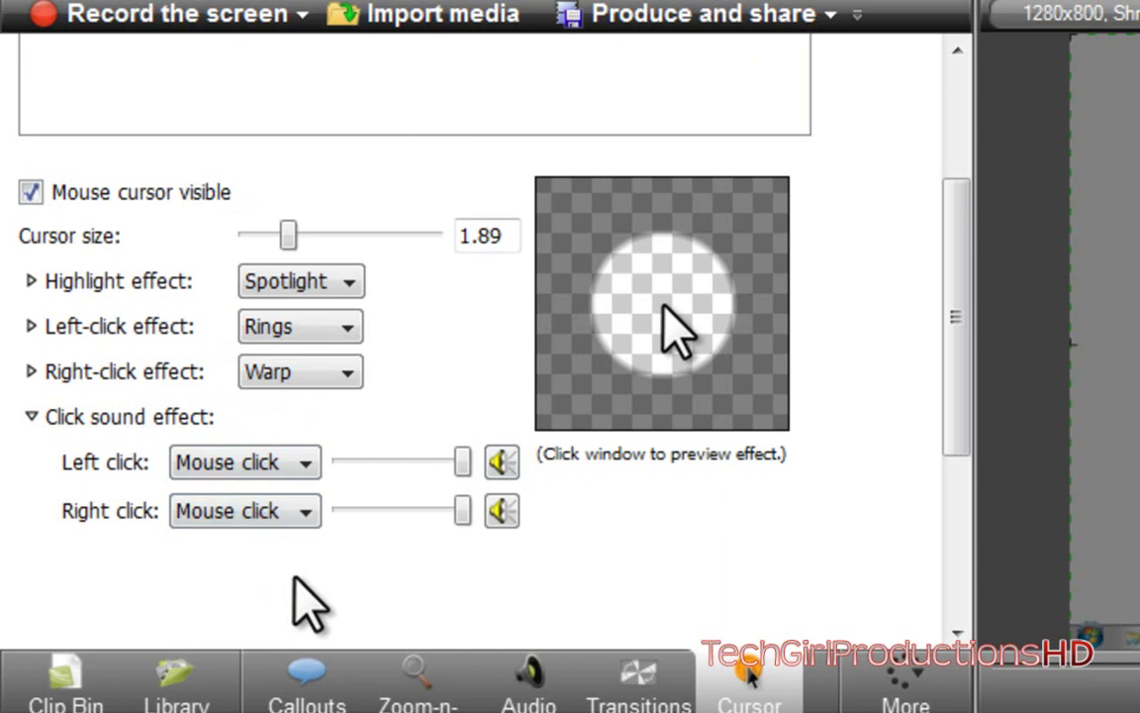
left_click(961, 435)
Add a keyframe at 0:00:03;09 and set the Default value keyframe's highlight to None
left_click_drag(963, 439, 921, 228)
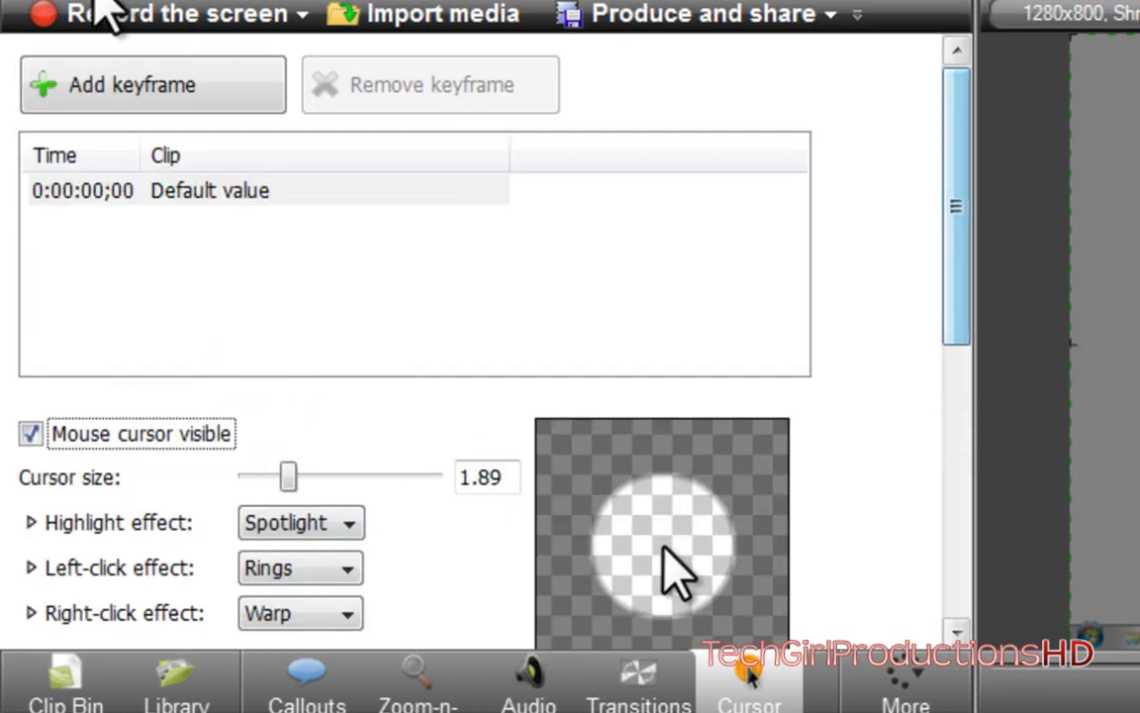
left_click(112, 87)
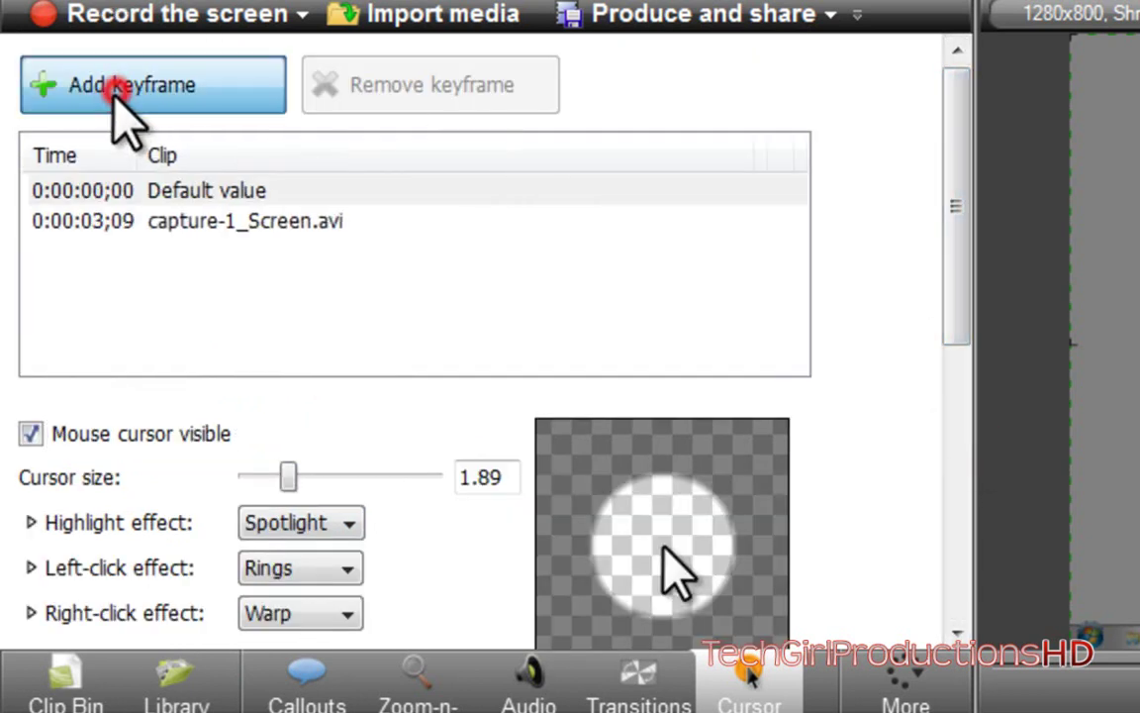
left_click(114, 193)
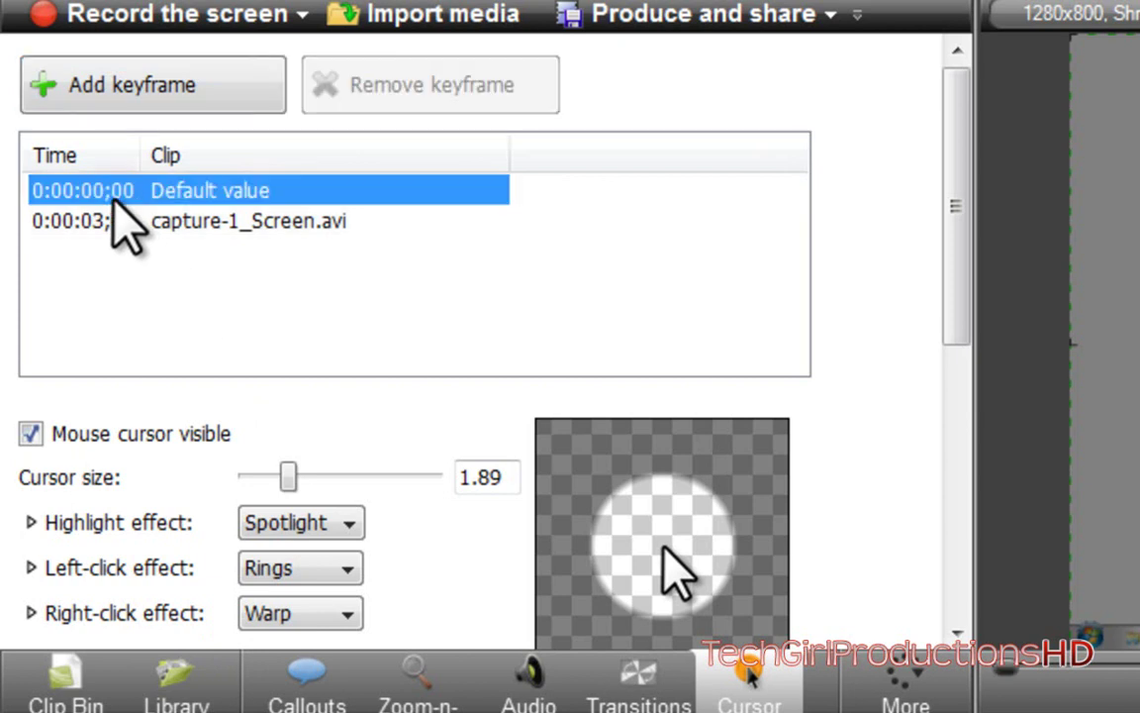
left_click(269, 523)
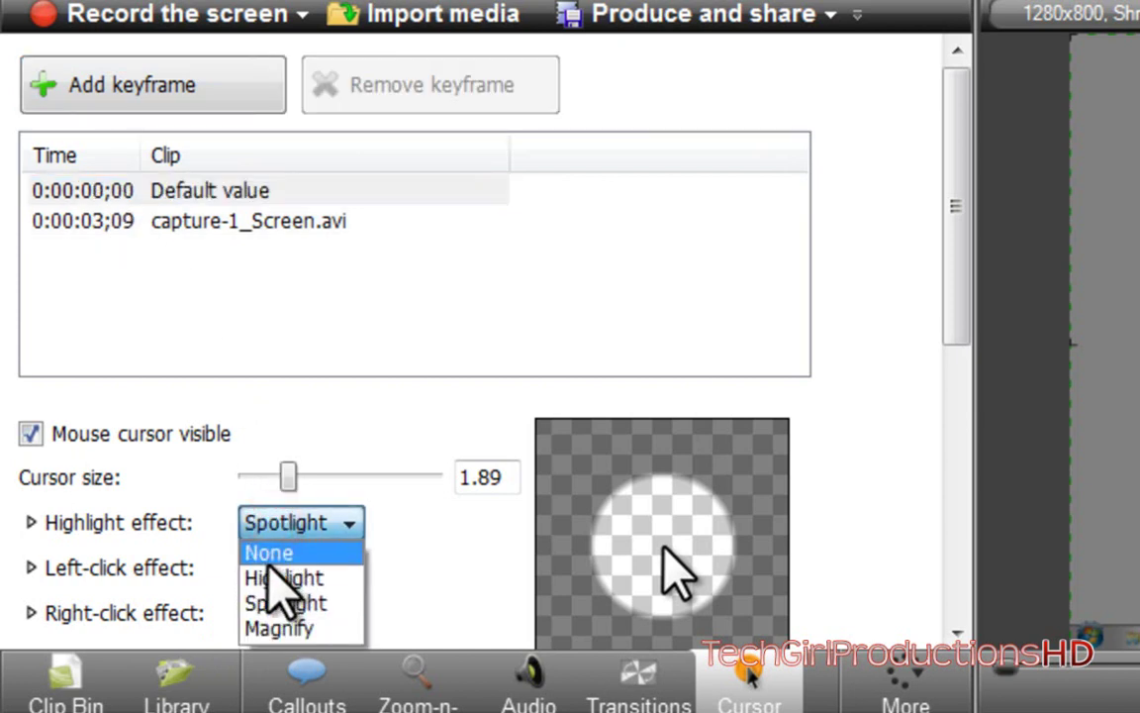
left_click(284, 553)
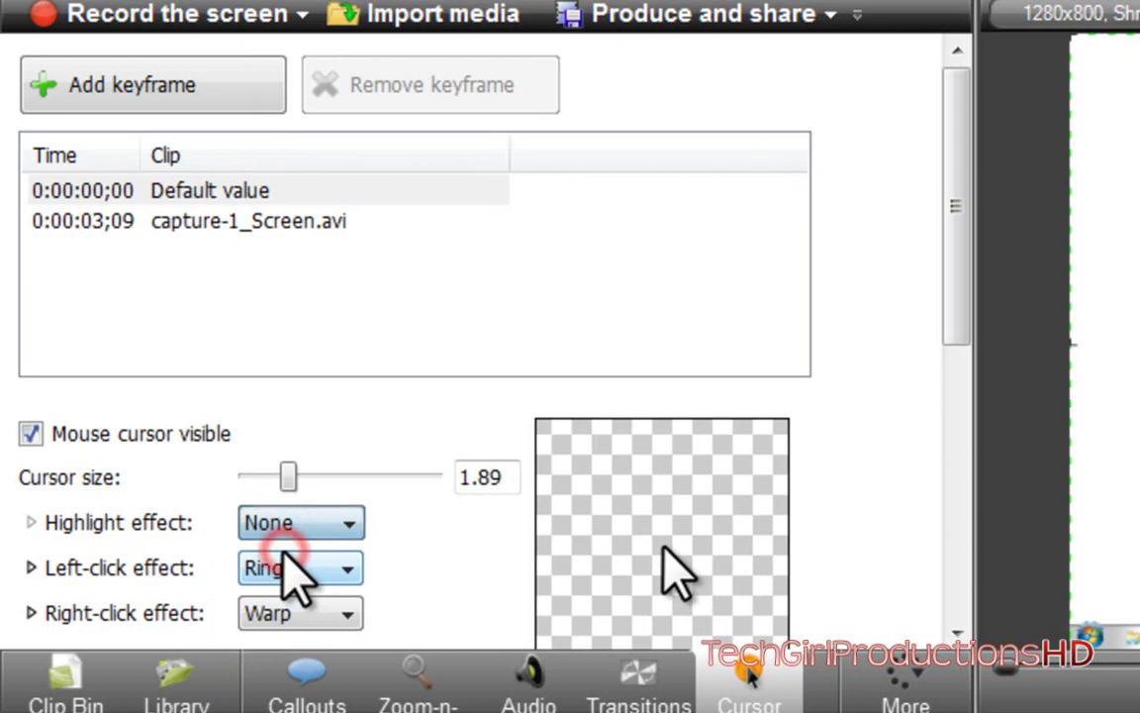
left_click(130, 220)
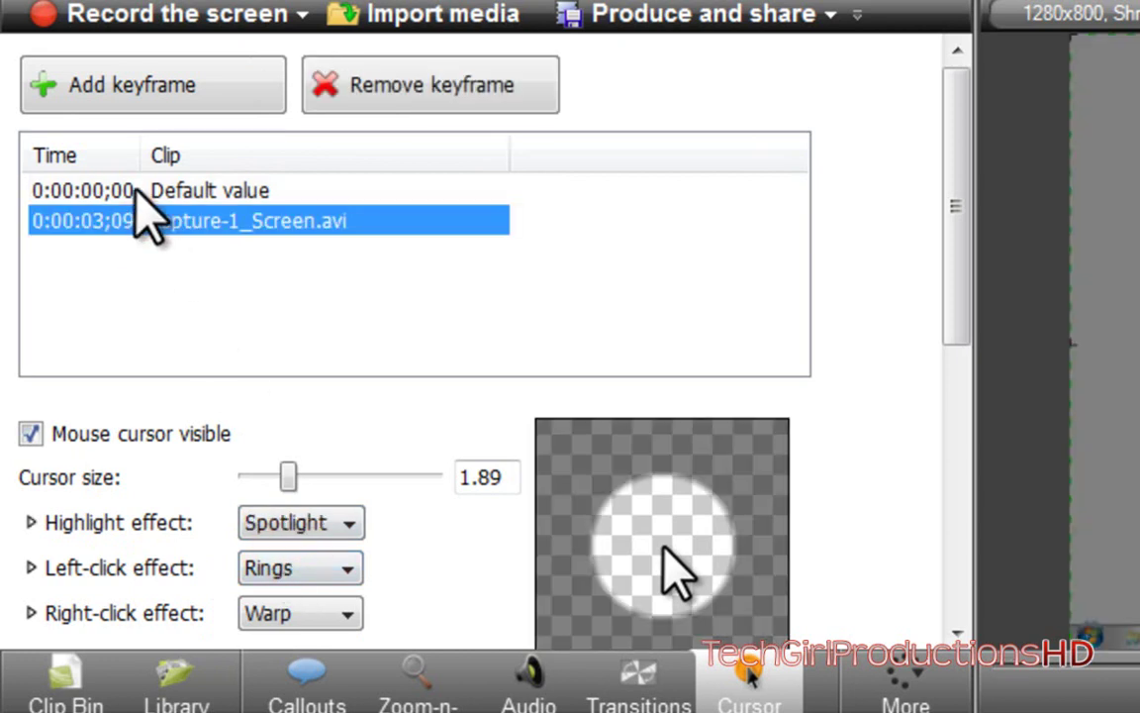
left_click(129, 190)
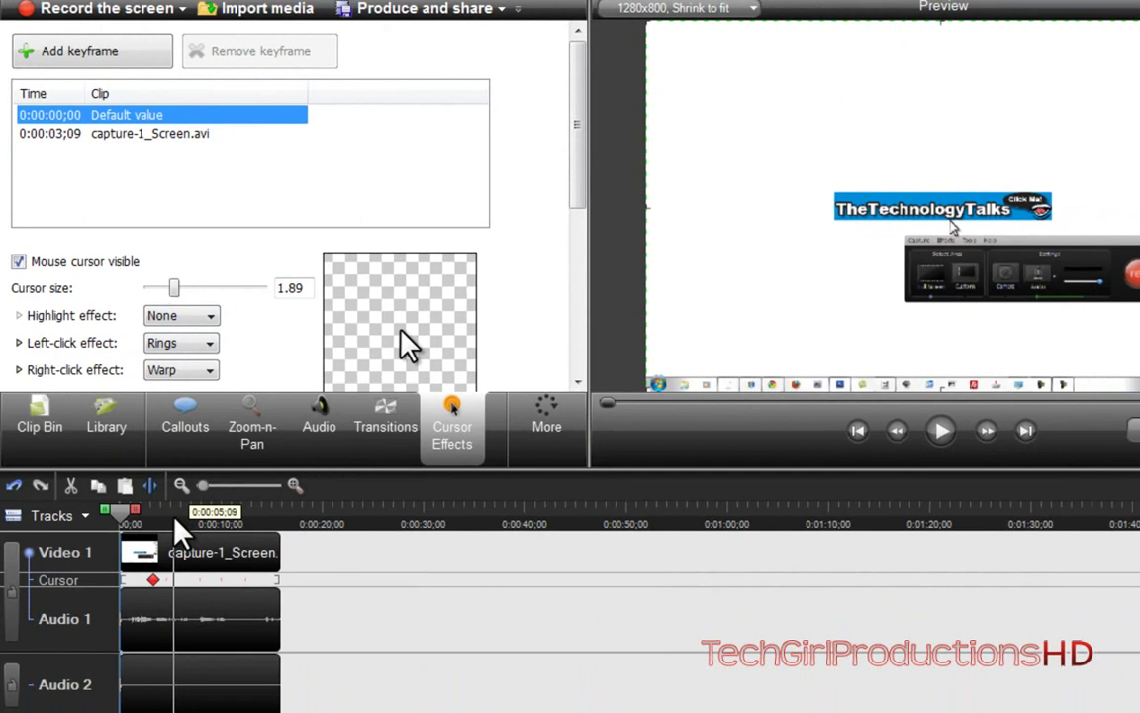
left_click(176, 522)
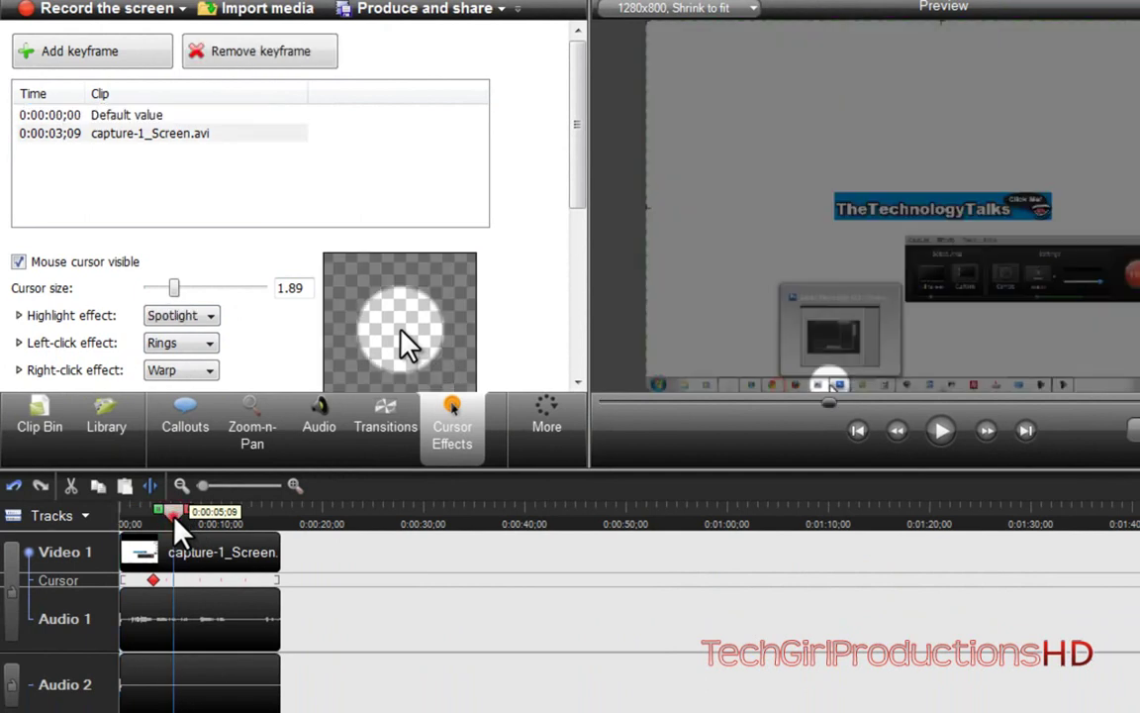
Drag the playhead later in the clip, just past 0:00:06;24
left_click_drag(176, 522, 204, 525)
left_click_drag(210, 543, 214, 544)
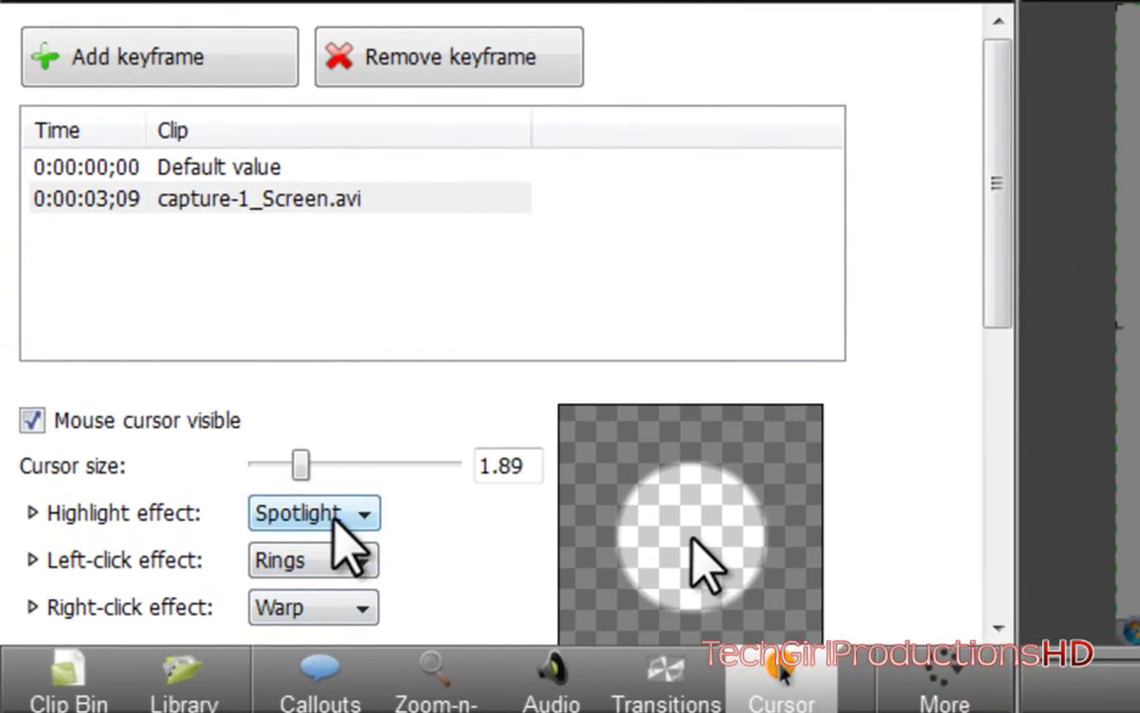
Add a 0:00:08;15 keyframe with highlight None, and restore Spotlight on the 0:00:03;09 keyframe
left_click(327, 516)
left_click(319, 543)
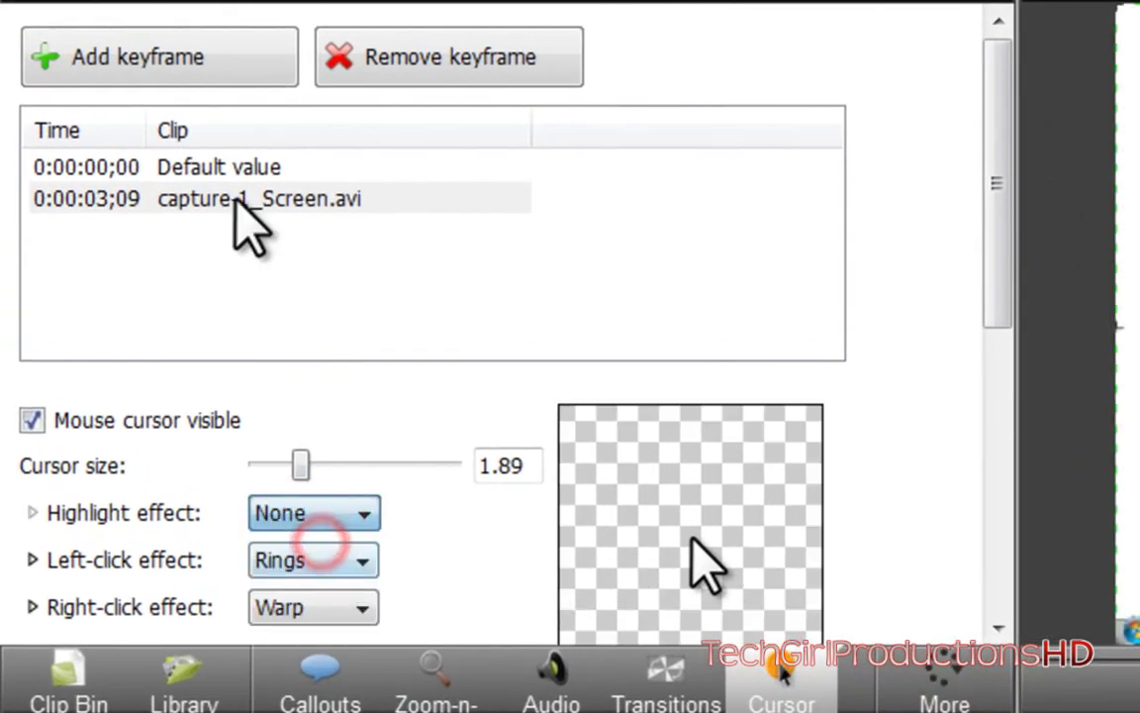
left_click(138, 62)
left_click(150, 199)
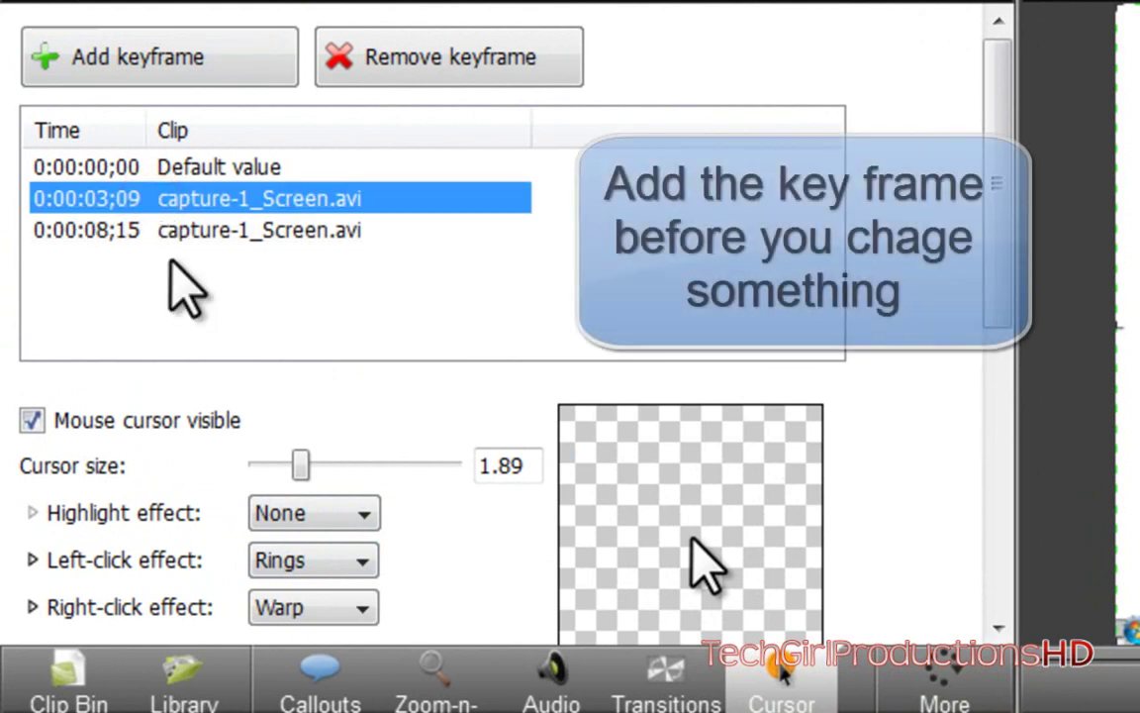
left_click(327, 513)
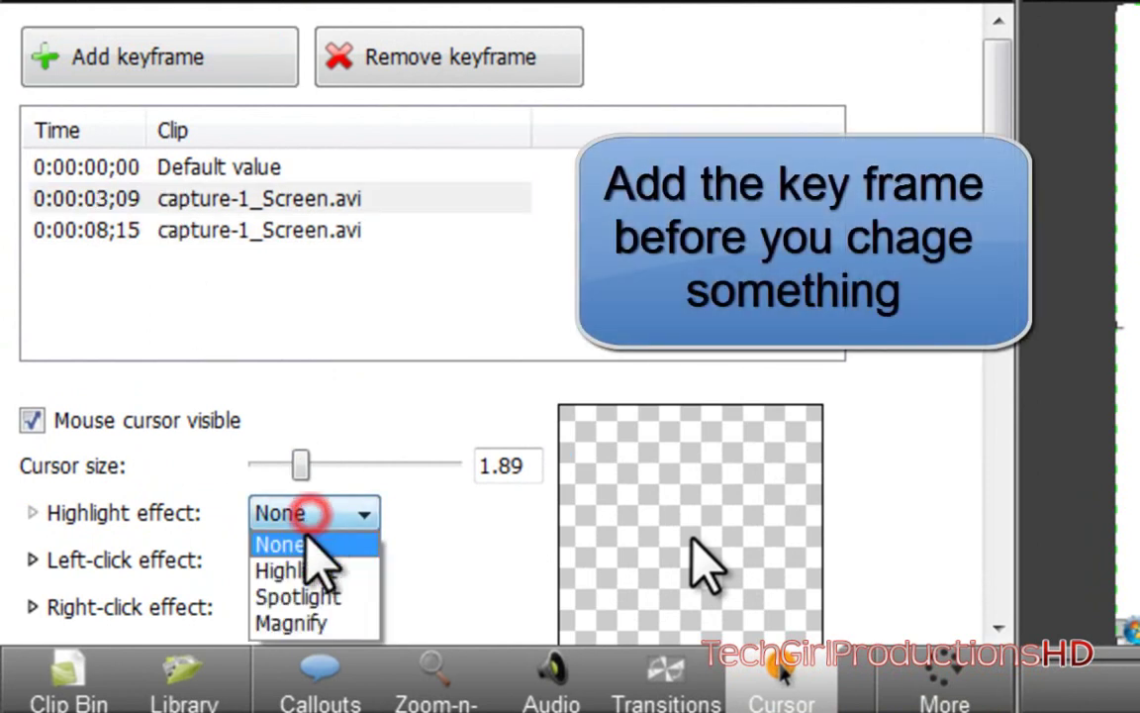
left_click(311, 595)
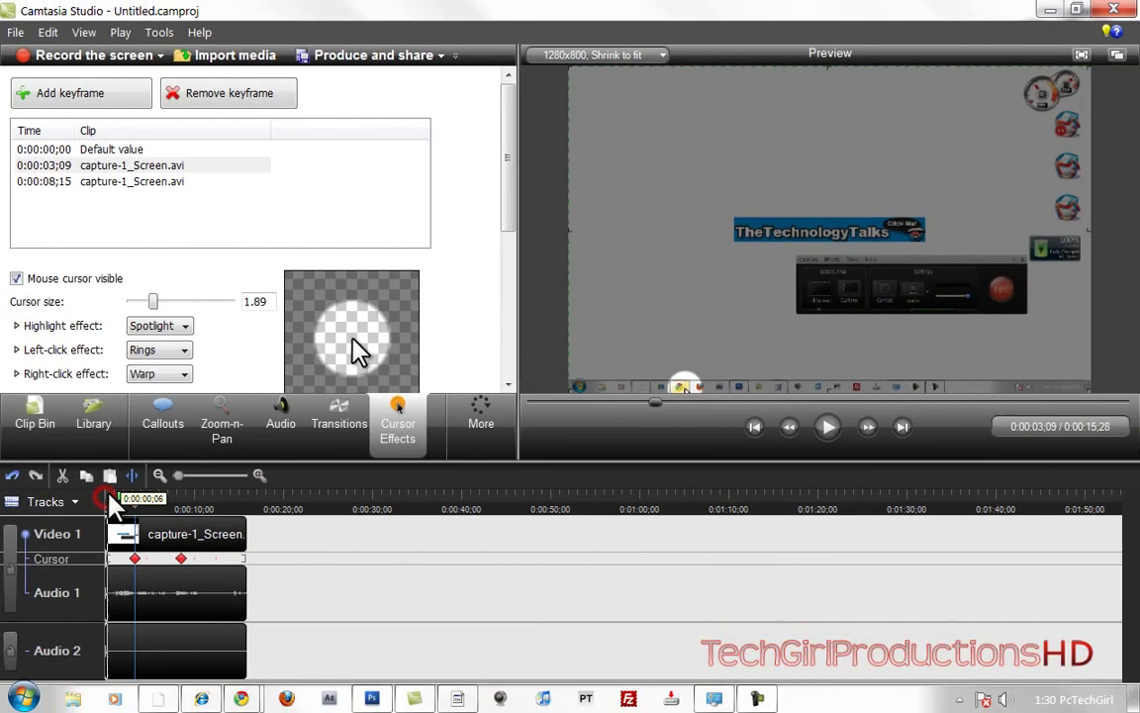
Play the clip preview from 0:00:00;00 to check the spotlight switching off
left_click(139, 584)
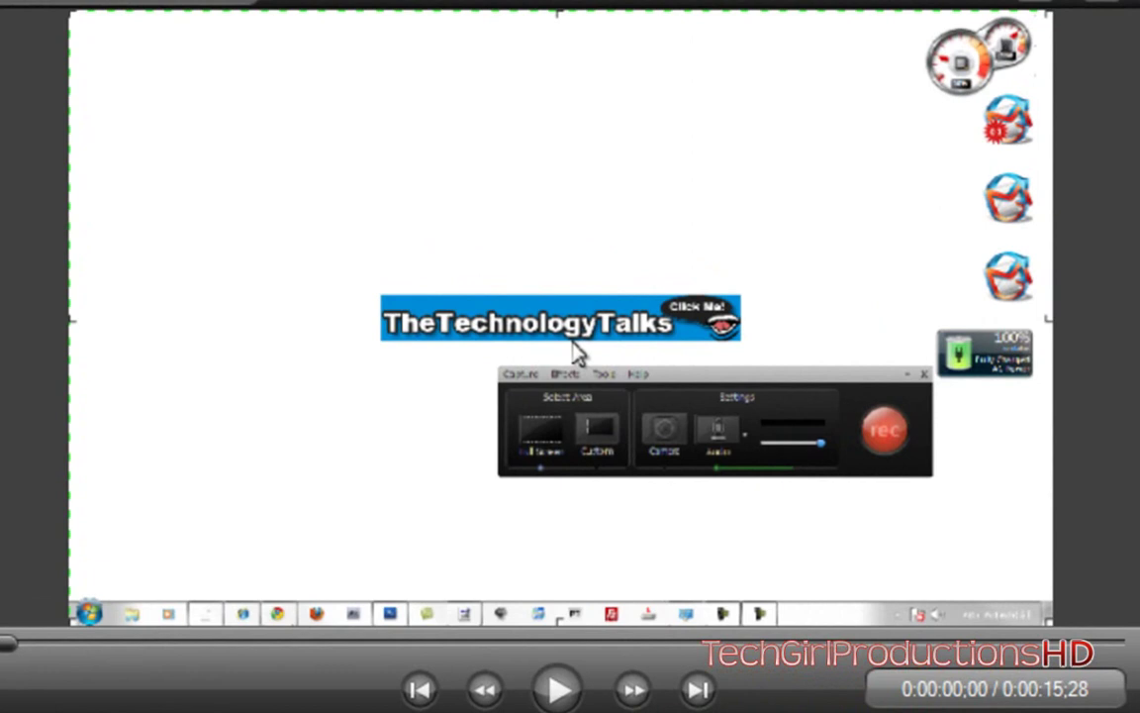
key("space")
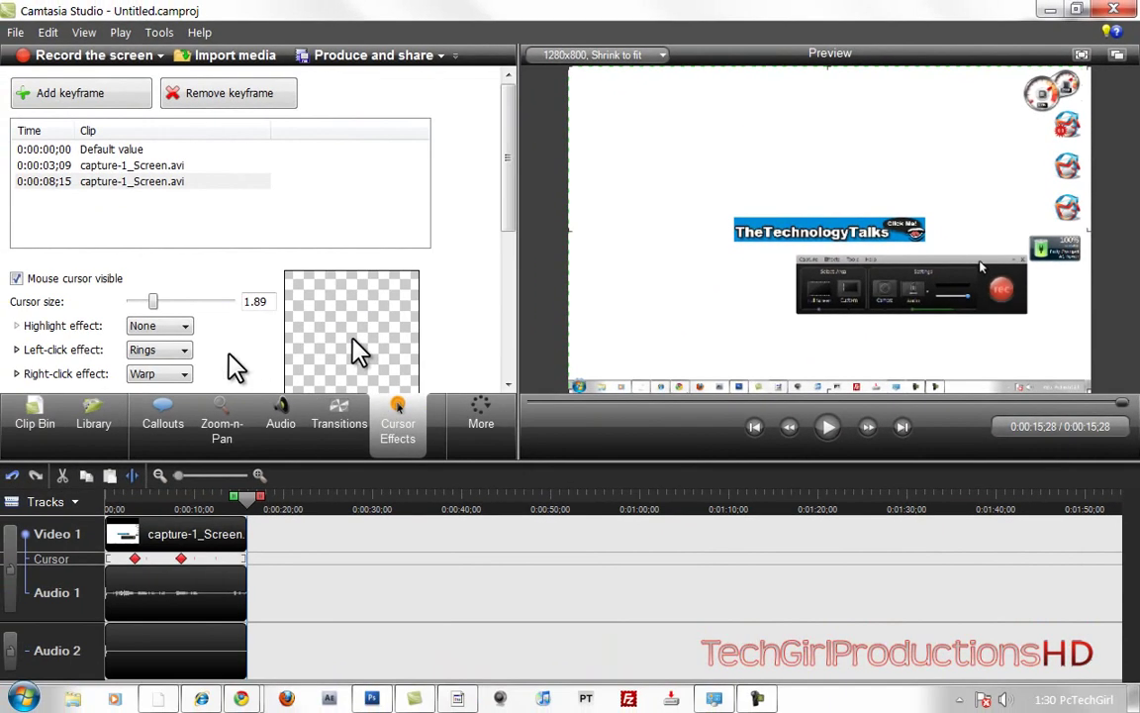
left_click(416, 56)
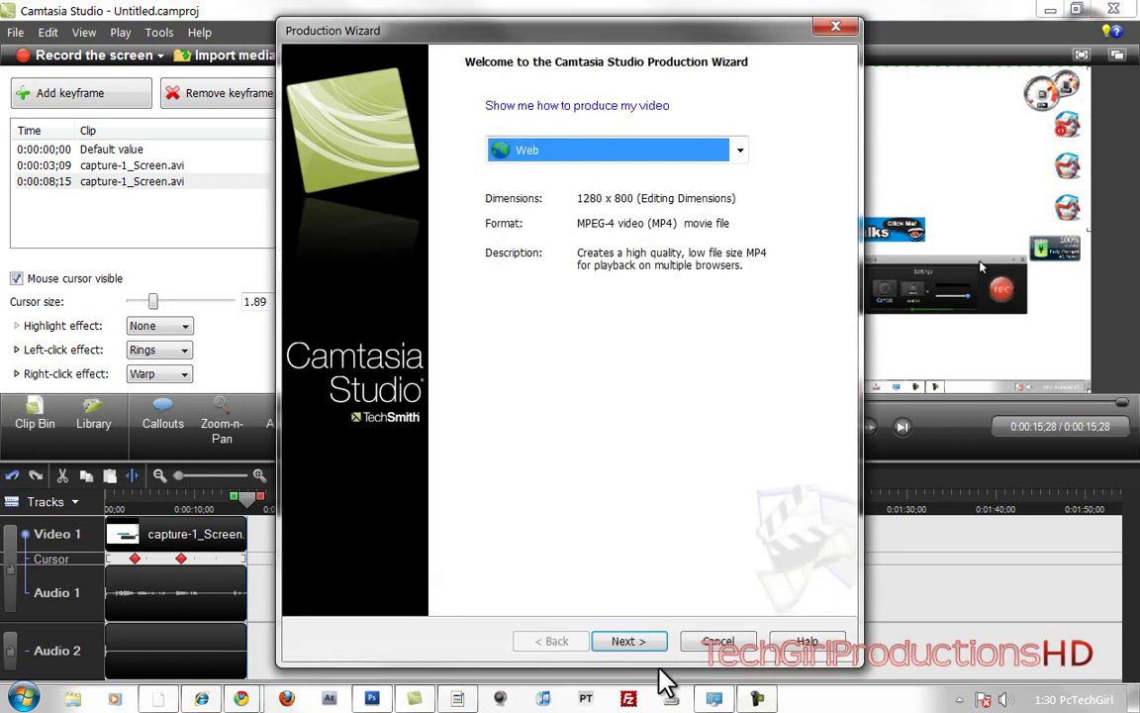
left_click(716, 643)
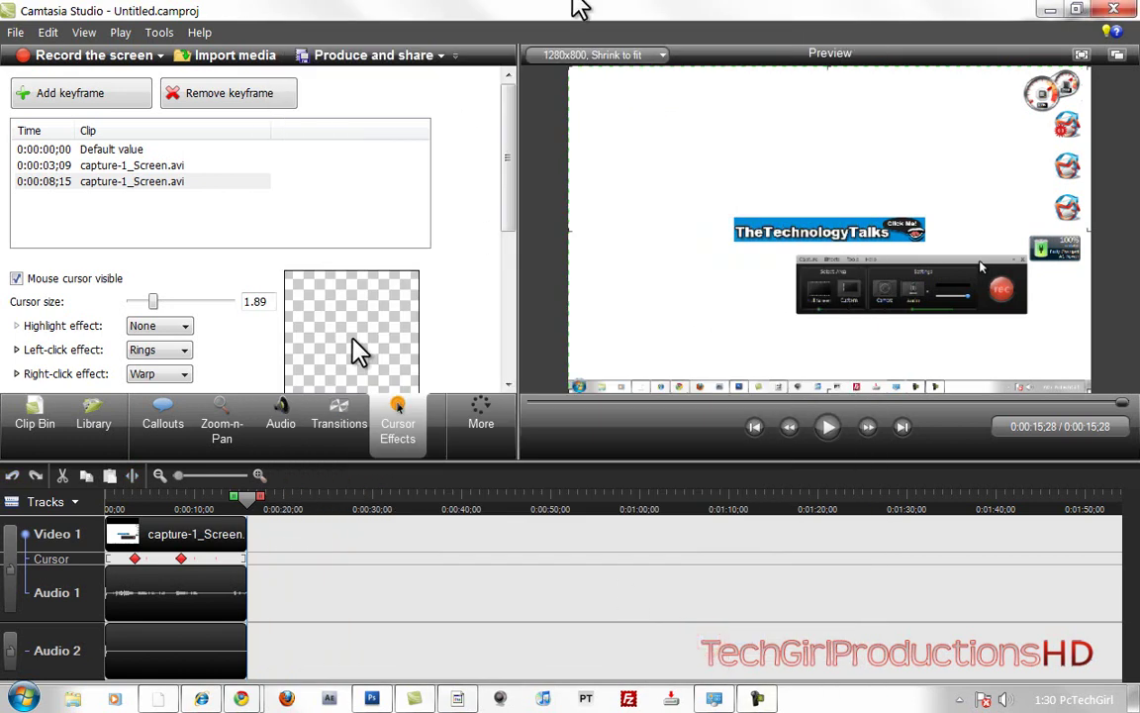